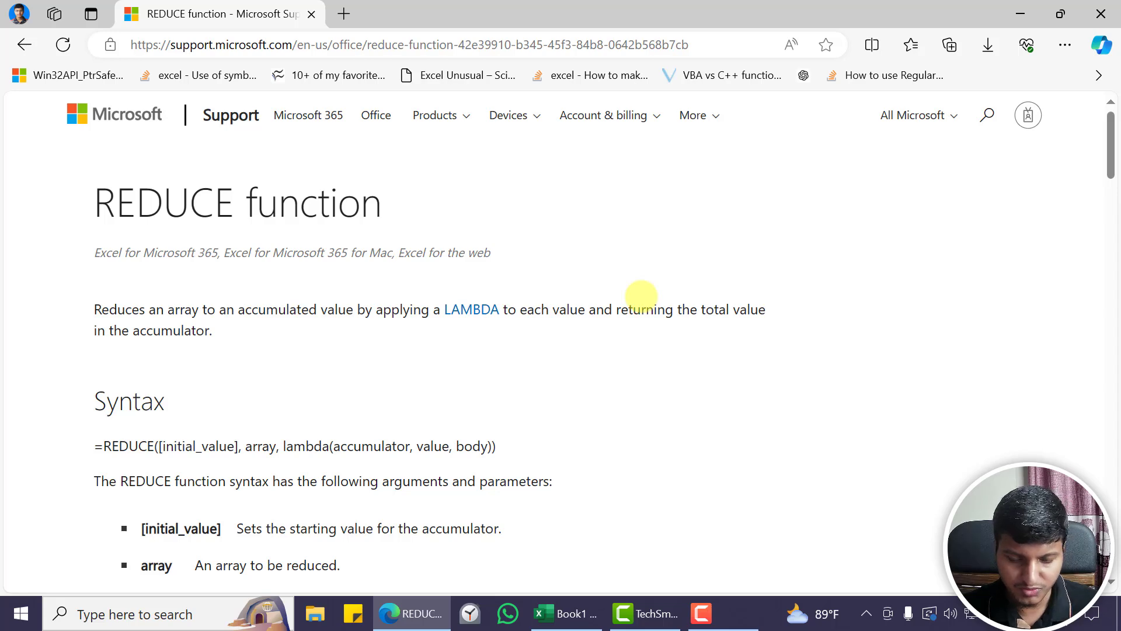
- Inspect the REDUCE help page and scroll DevTools through the head's canonical and hreflang link tags
right_click(645, 254)
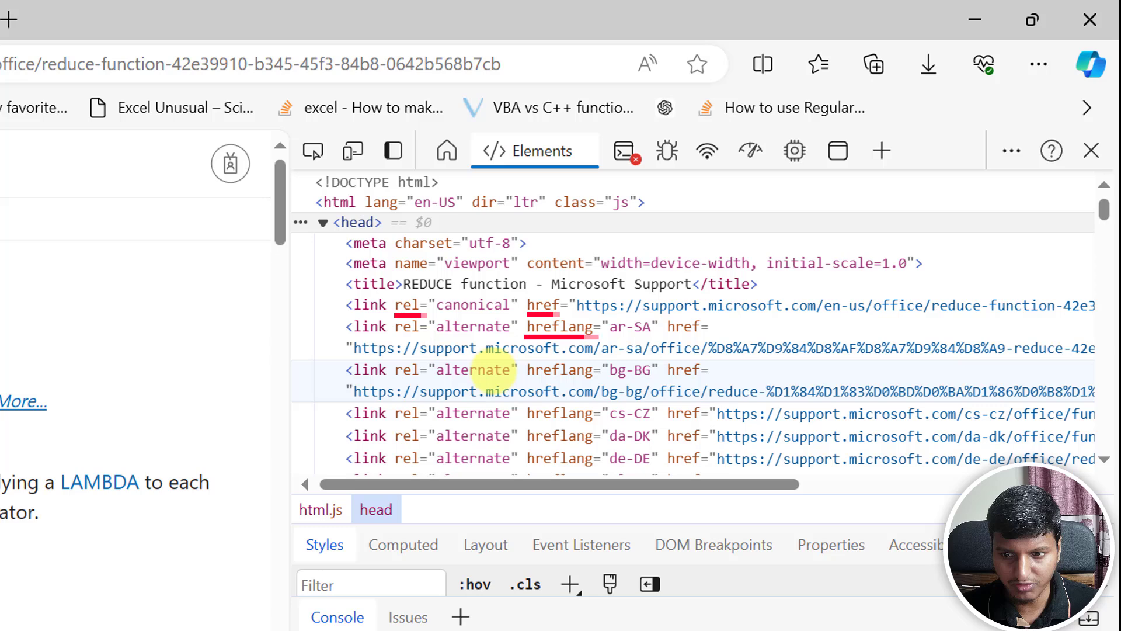
scroll(642, 412, down, 2)
scroll(643, 412, down, 2)
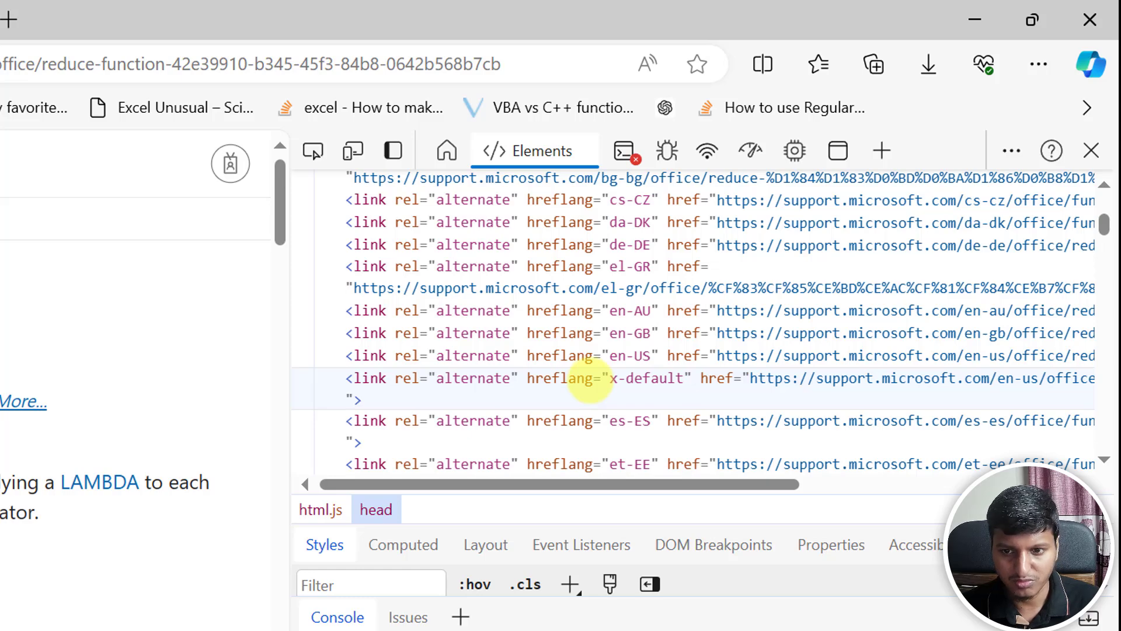
scroll(589, 379, up, 5)
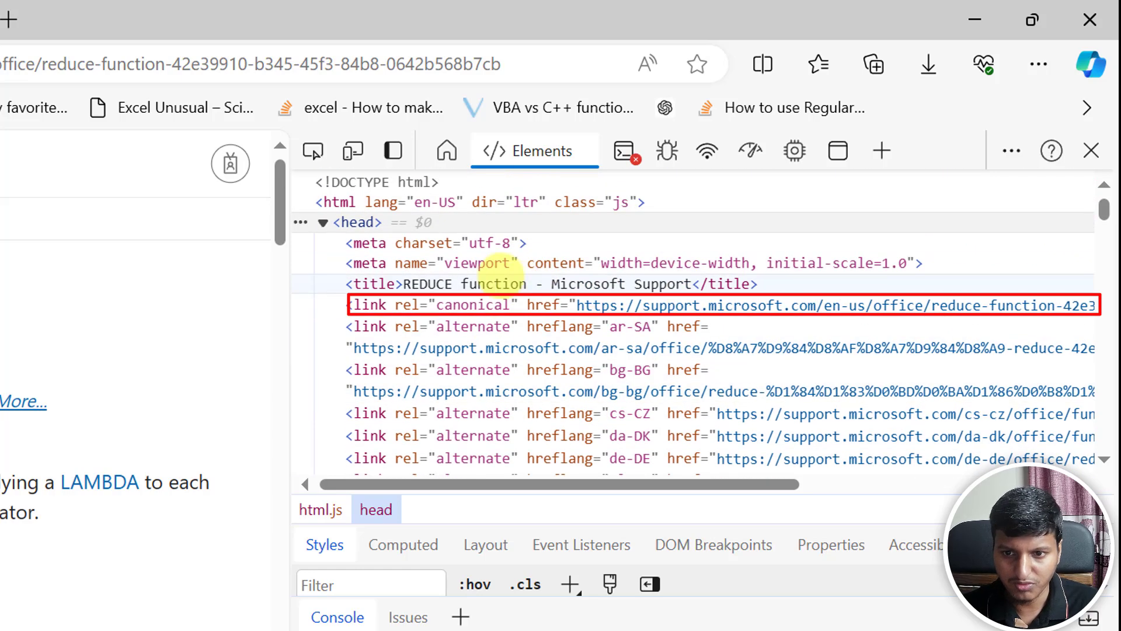
- Copy the CSS selector of the canonical link element in DevTools
click(449, 298)
right_click(448, 296)
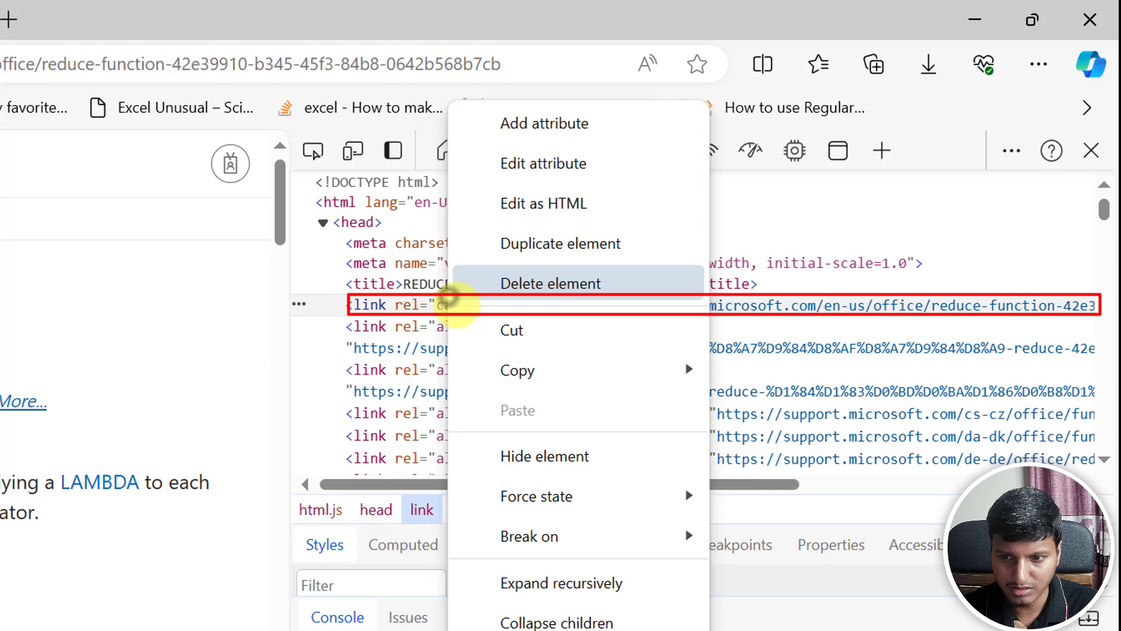
mouse_move(676, 370)
click(759, 458)
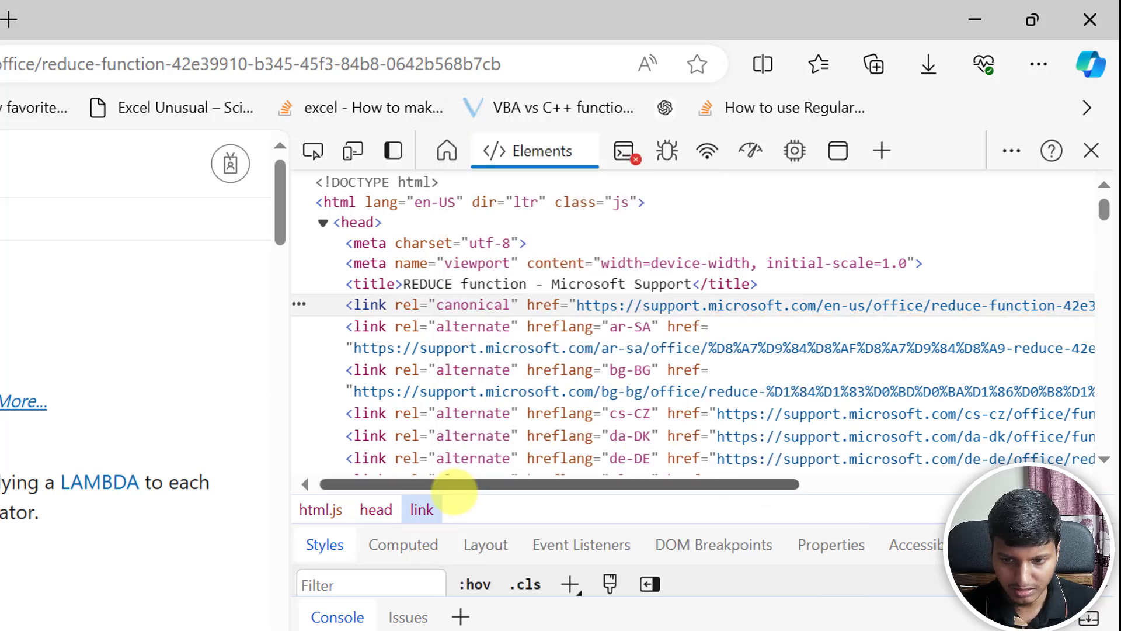
- Search DevTools for 'head > link' by deleting :nth-child(4), matching all 64 link elements
key(ctrl+f)
key(ctrl+v)
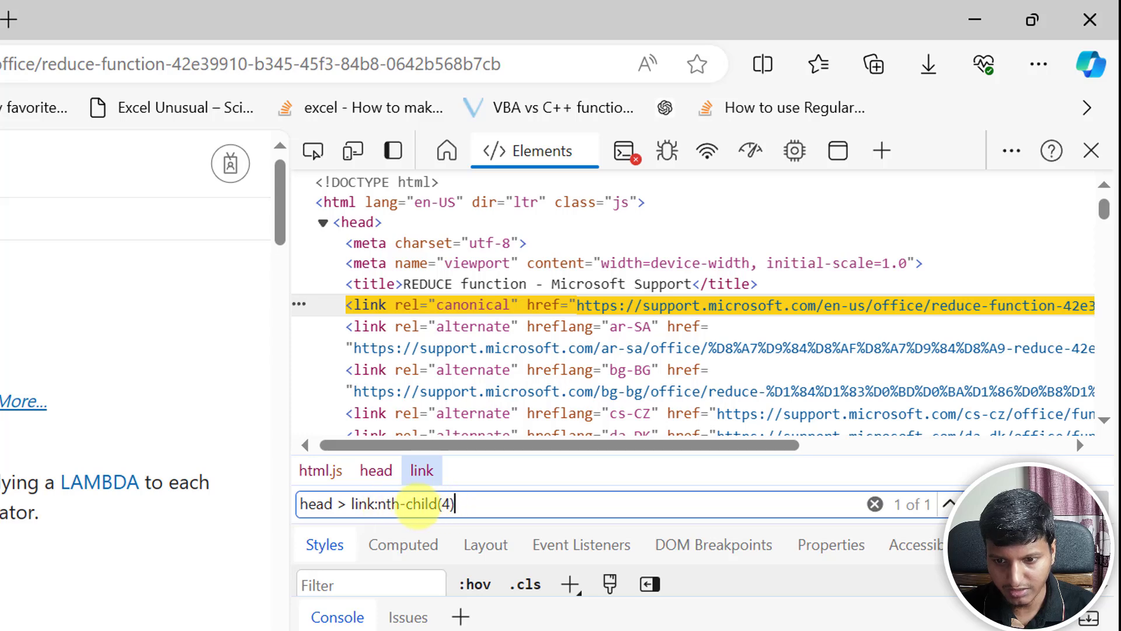
drag(376, 503, 600, 508)
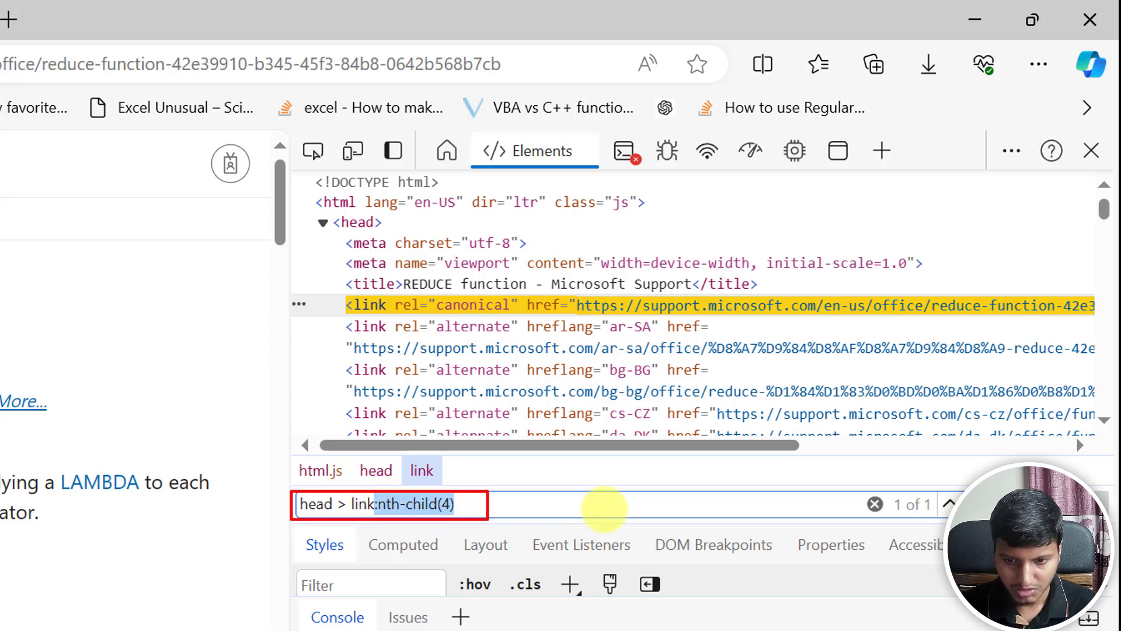
key(BackSpace)
key(Return)
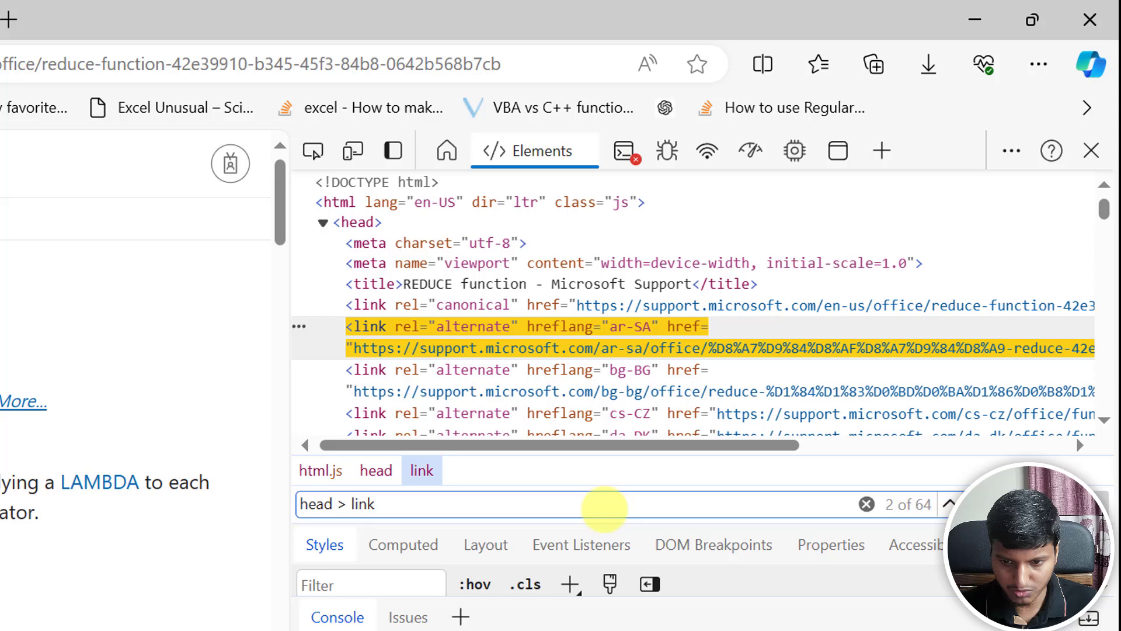
key(ctrl+a)
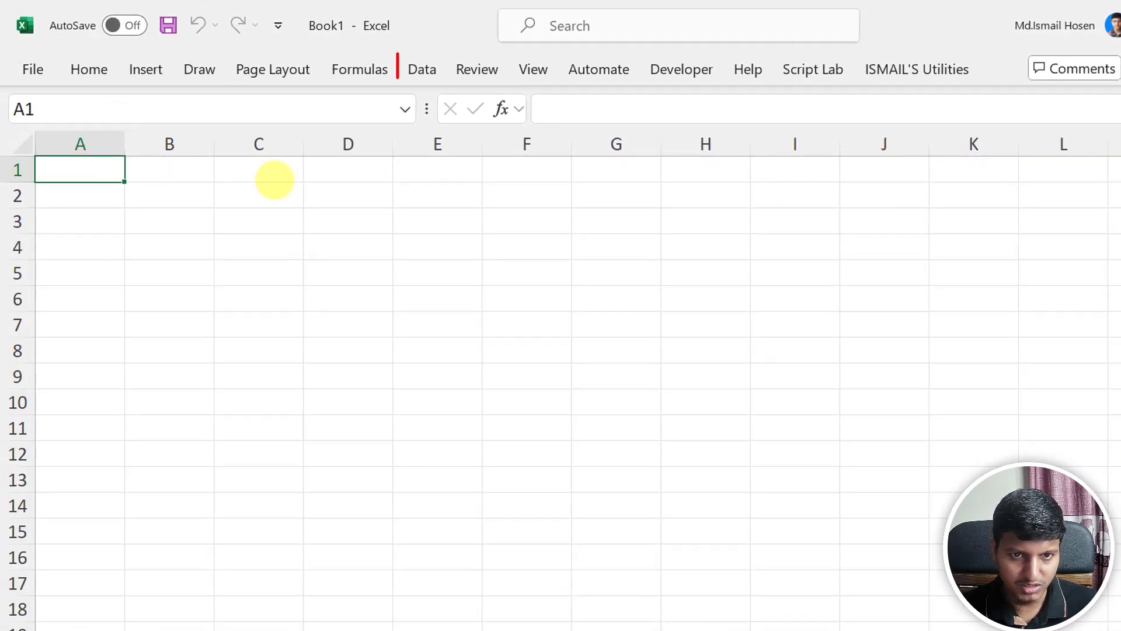
- In Excel, import the help page's web address via From Web and preview HTML Code
click(417, 64)
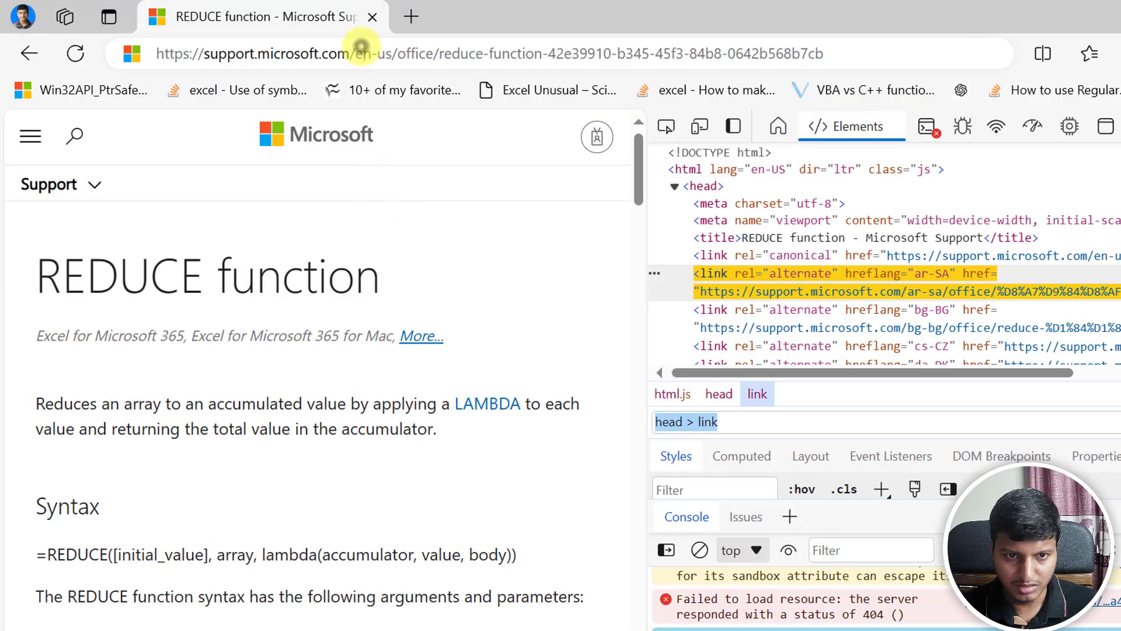
click(363, 51)
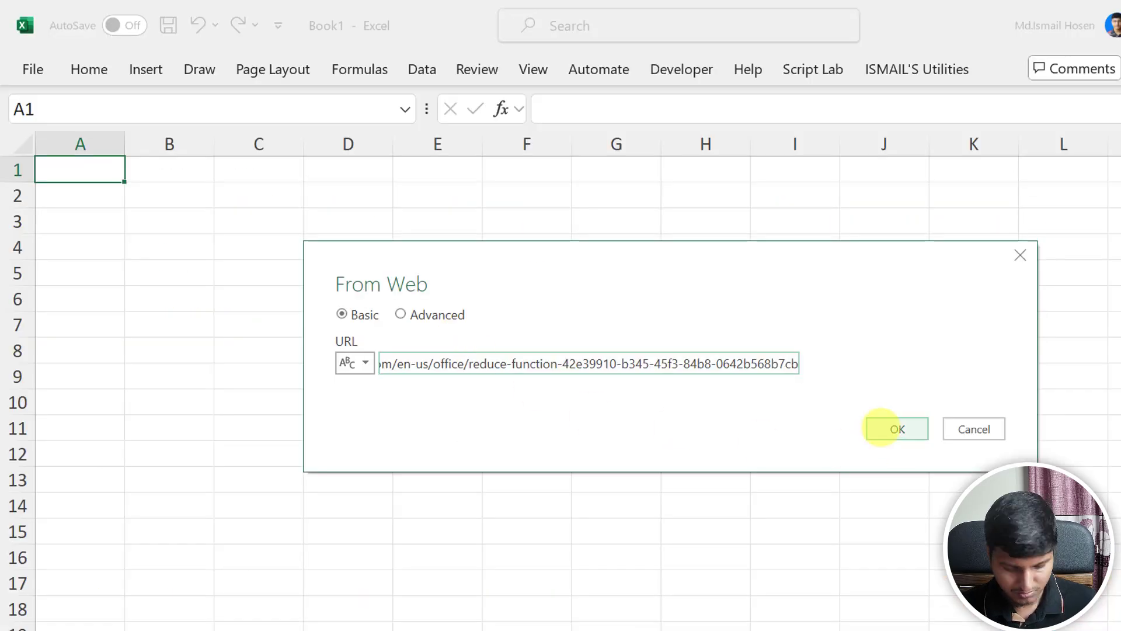
click(881, 428)
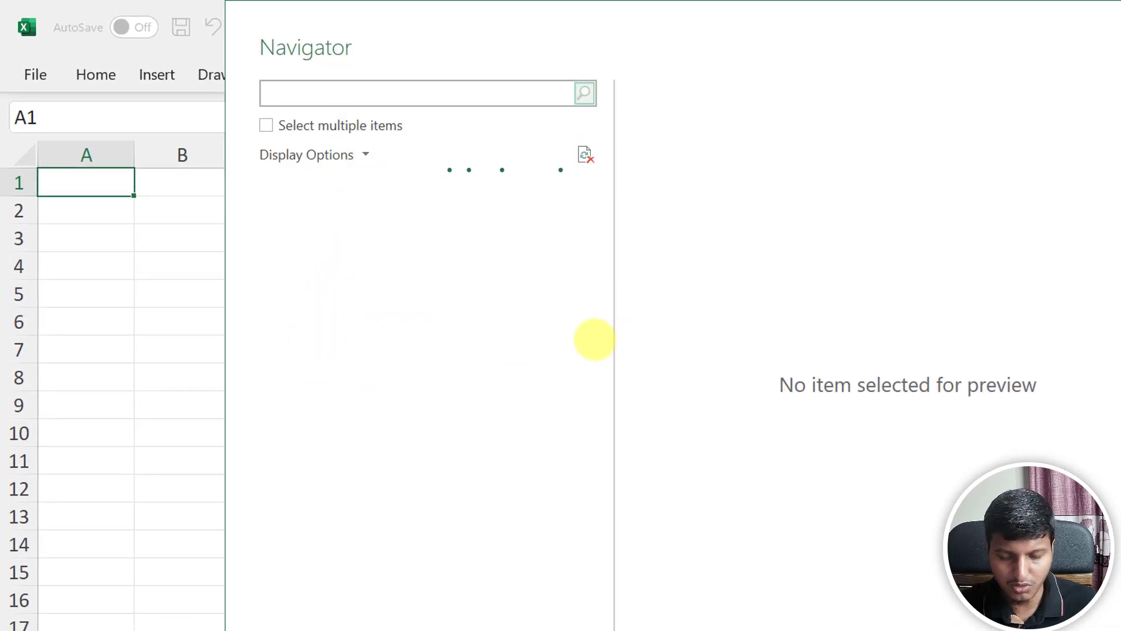
click(371, 262)
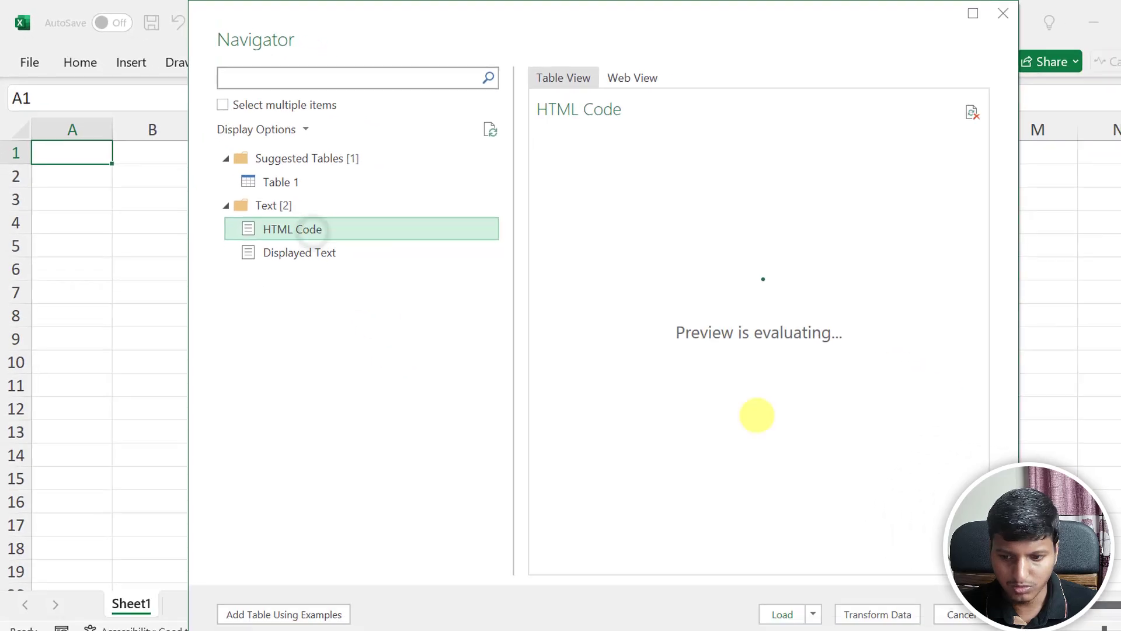
- Back in Edge DevTools, copy the link element's selector and select the head > link search text
key(alt+Tab)
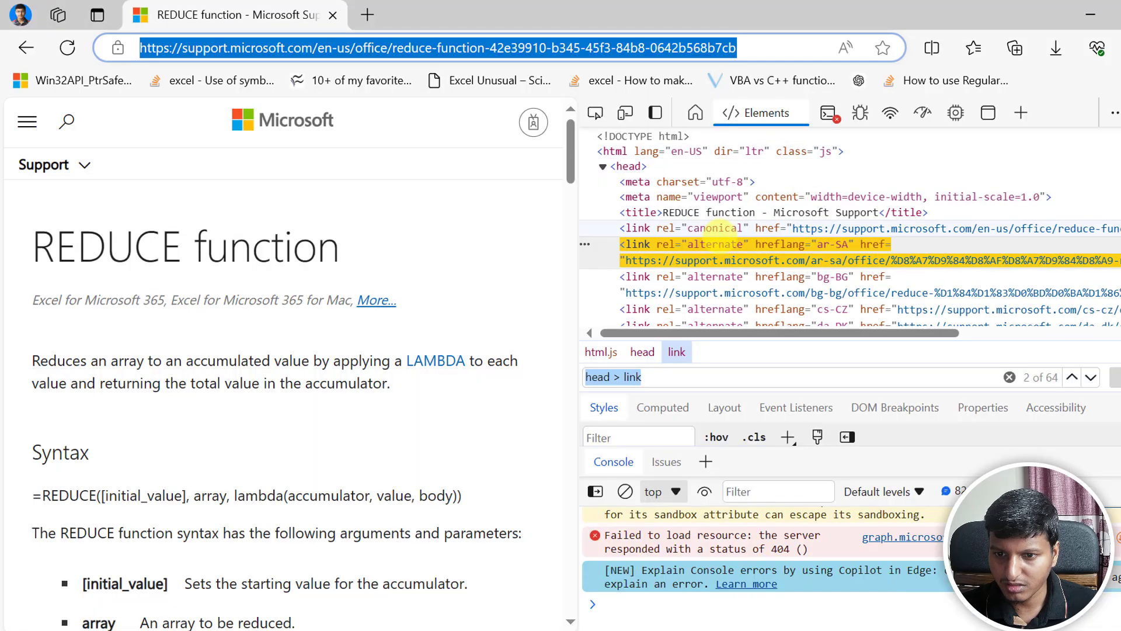
right_click(726, 243)
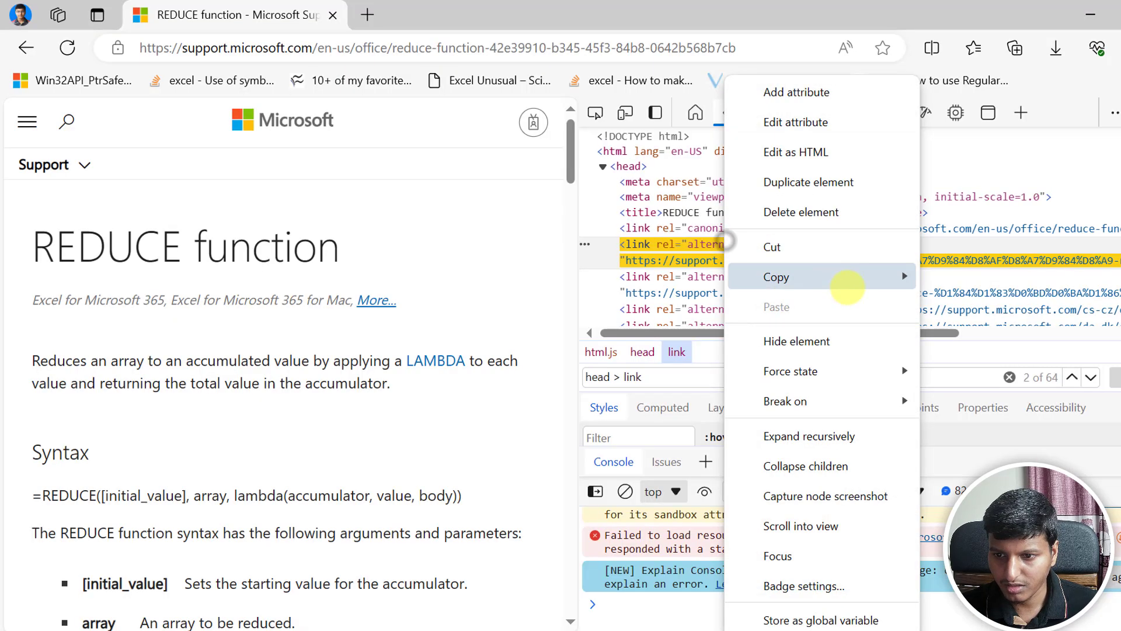
mouse_move(847, 286)
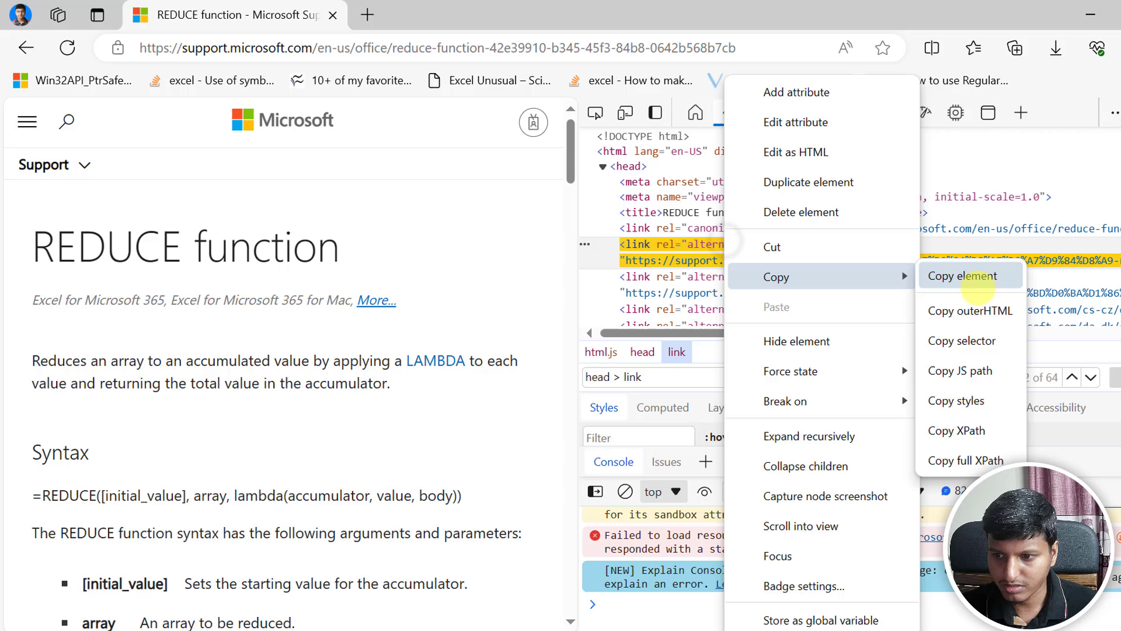
click(958, 338)
click(656, 379)
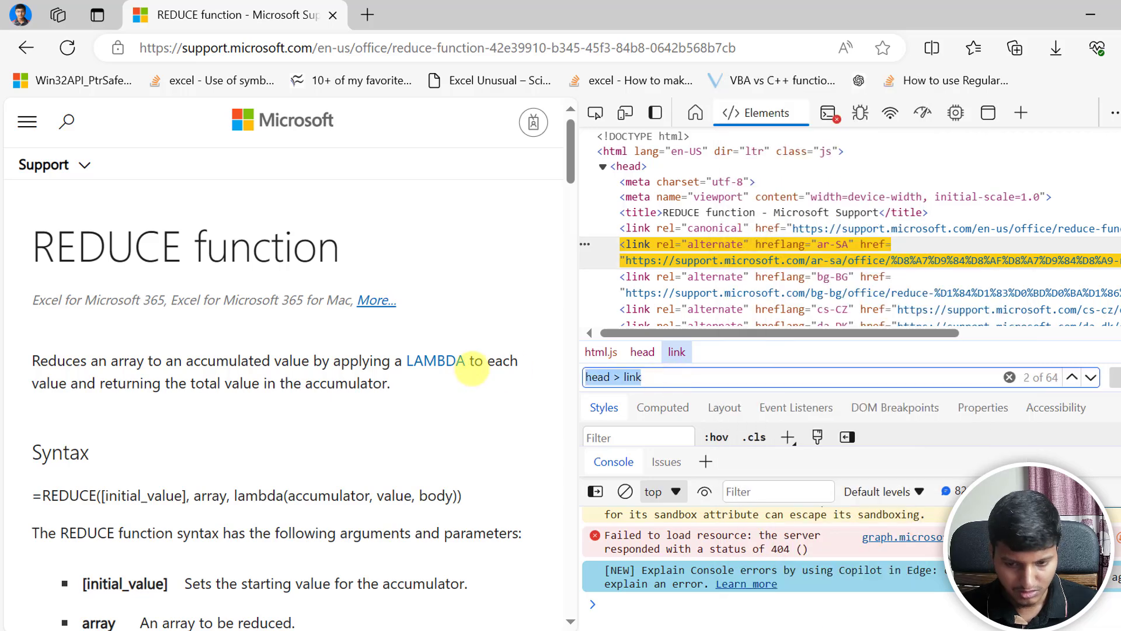
- Add a custom step =Html.Table(#"HTML Code",{{"Col1","*"}},[RowSelector="head > link"])
key(alt+Tab)
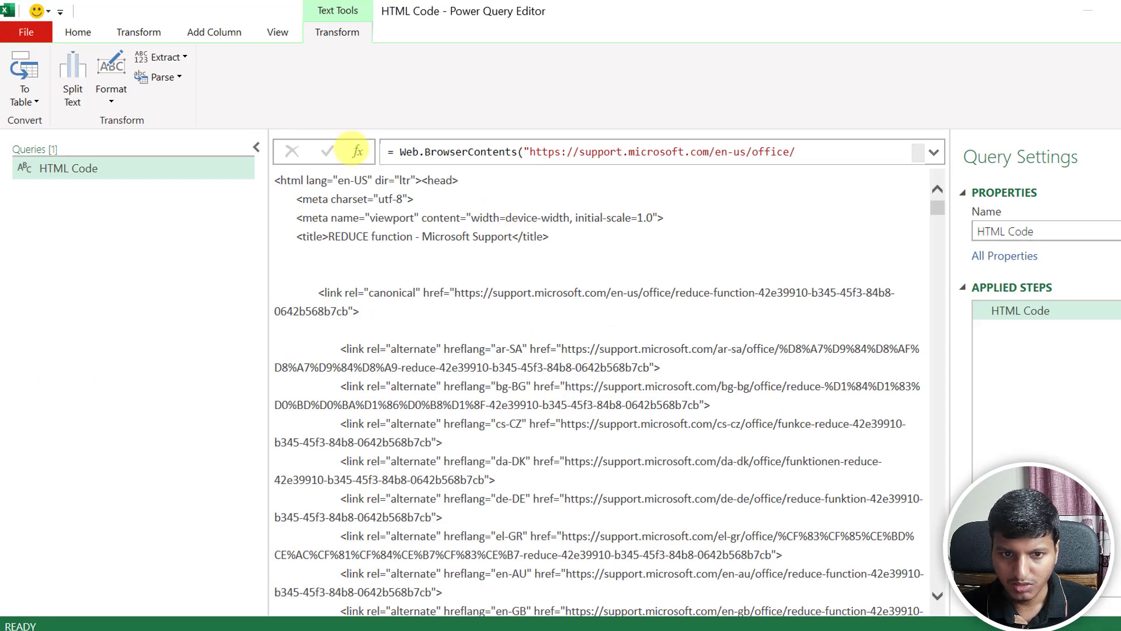
click(358, 151)
text(HT #"HTML Code")
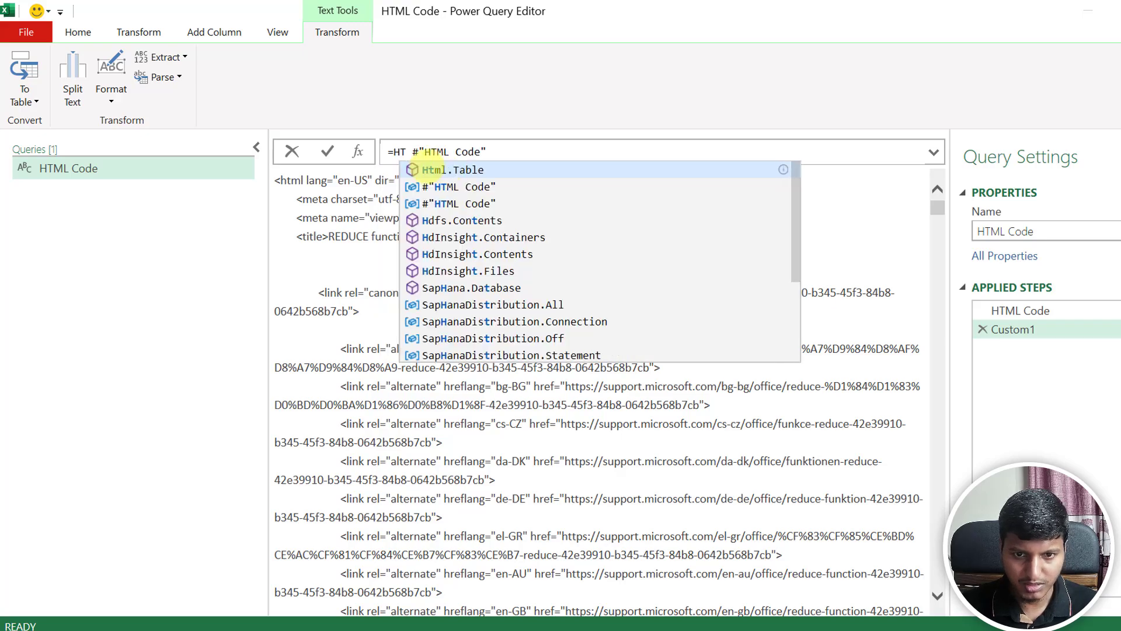
key(Tab)
text(())
key(Delete)
key(Delete)
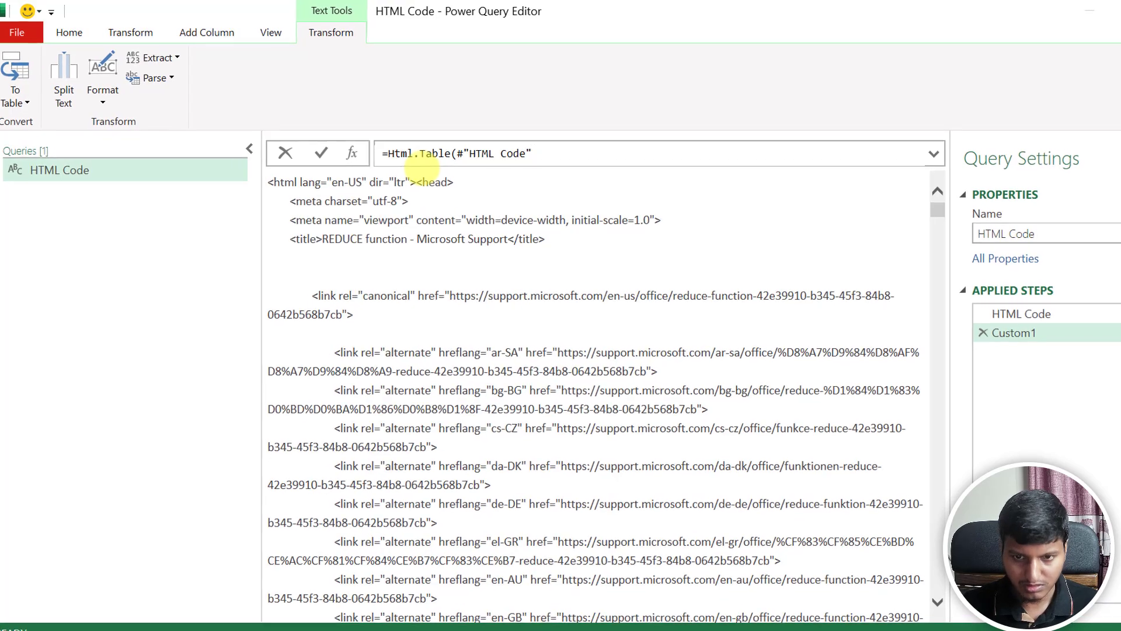
key(End)
text(,)
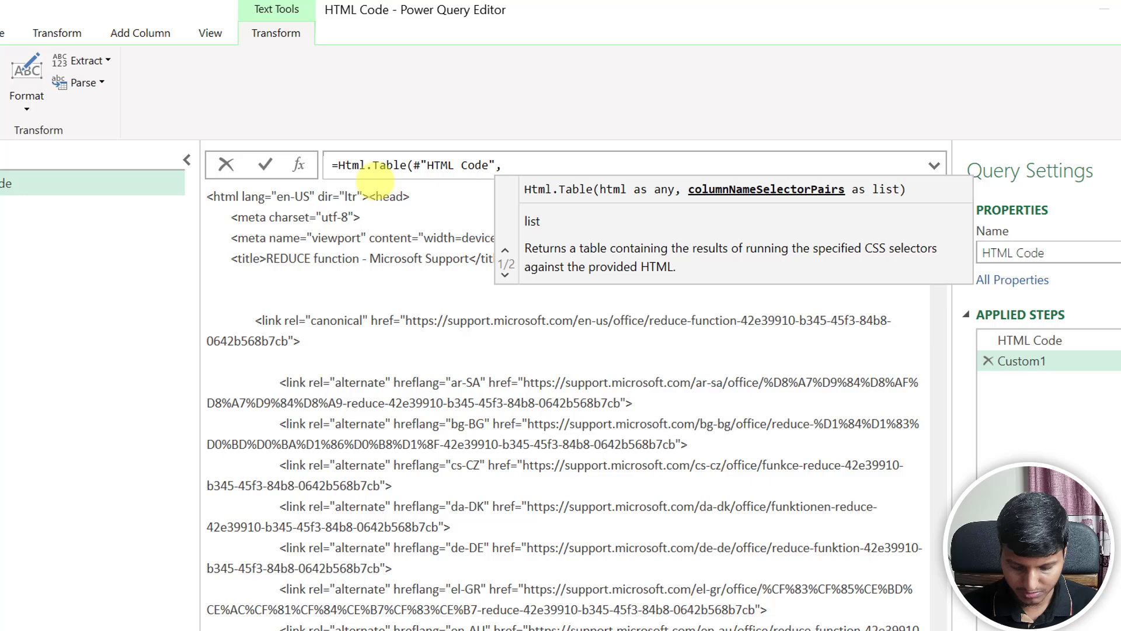
text({{}})
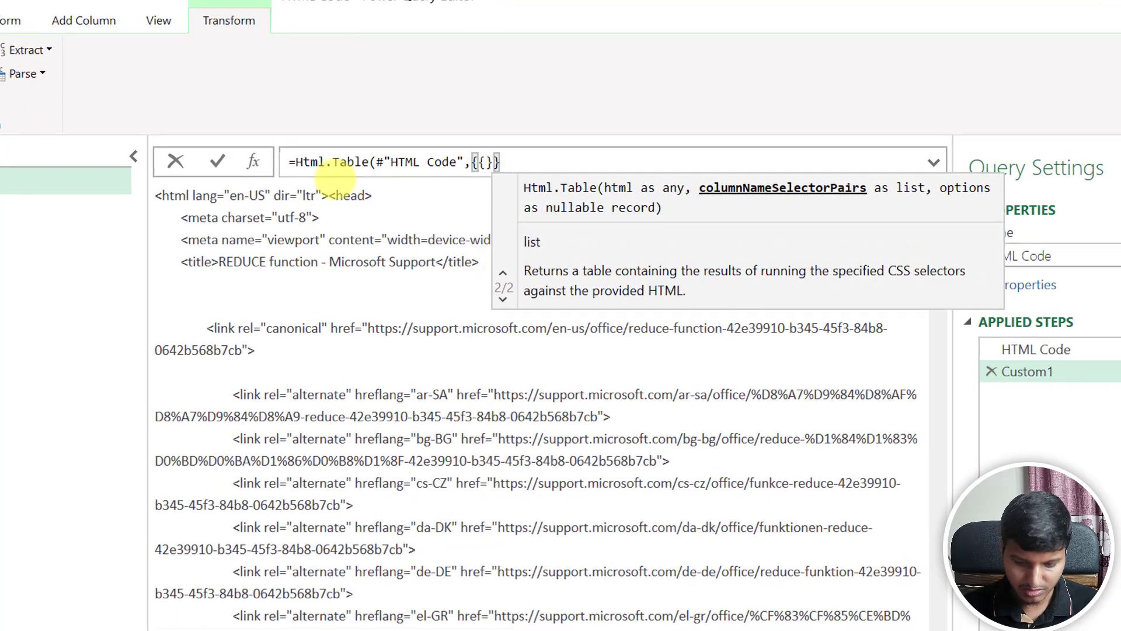
text(,)
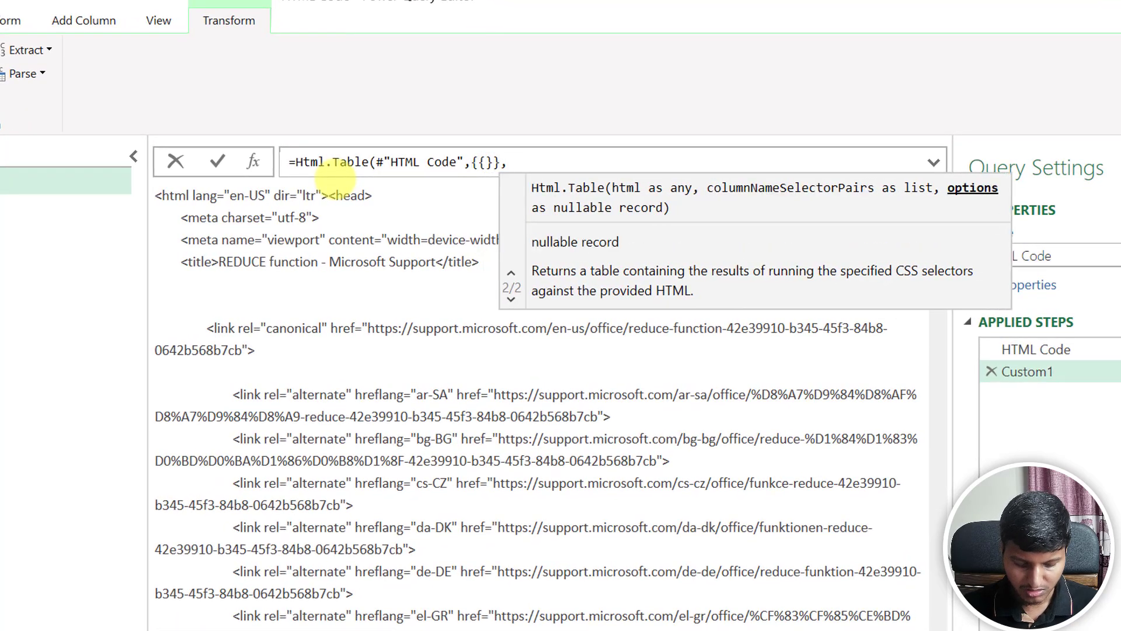
text([RowSelector="head > link)
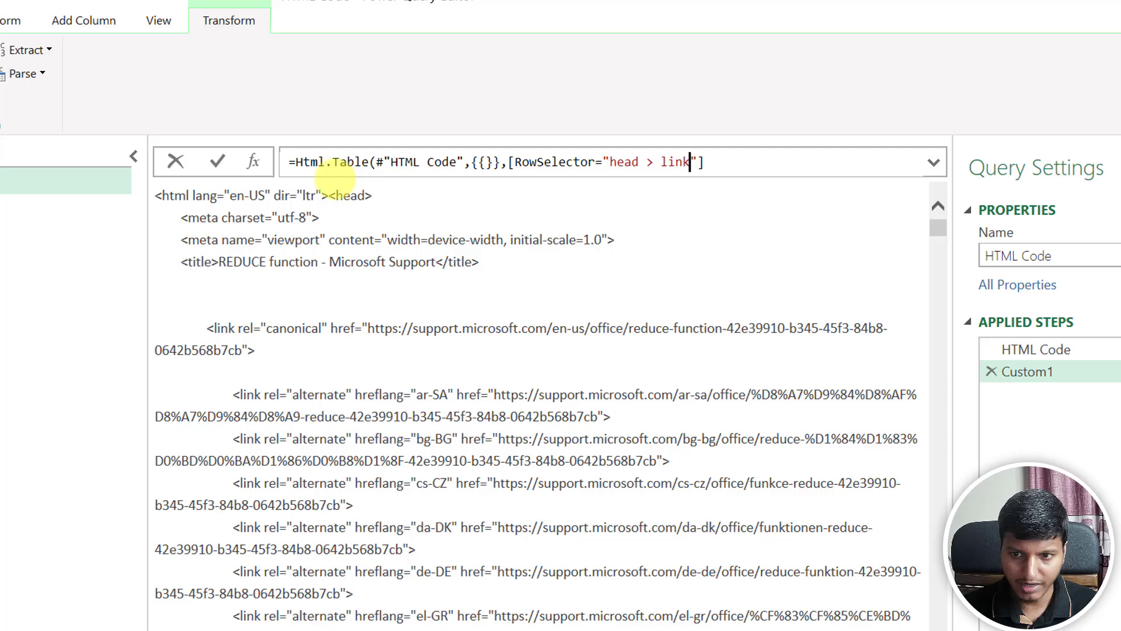
click(484, 162)
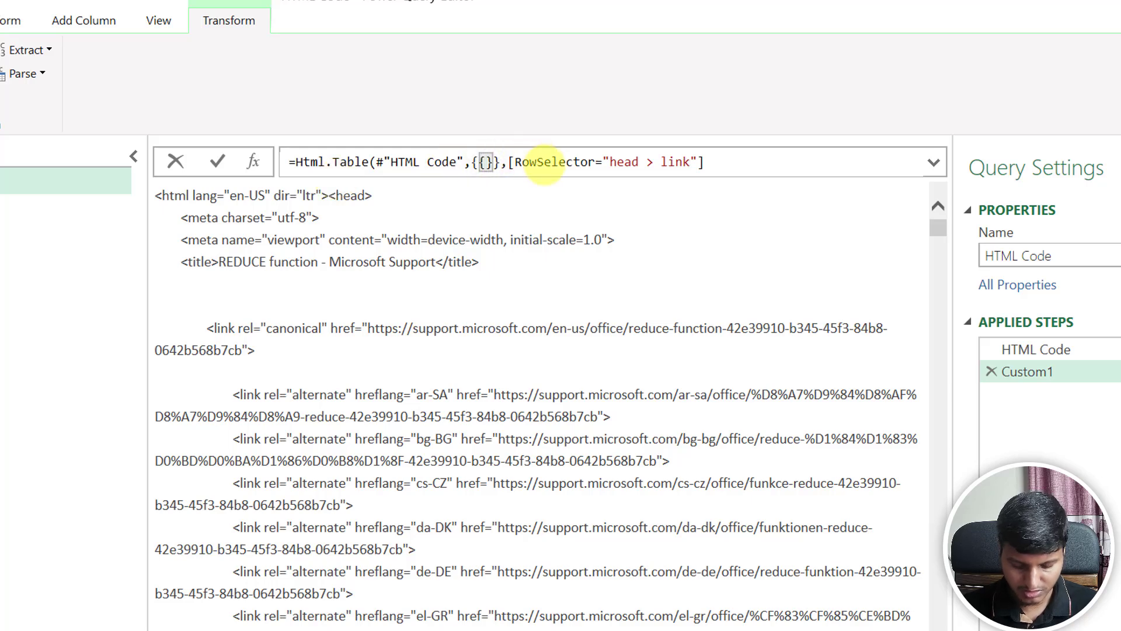
text("Col1")
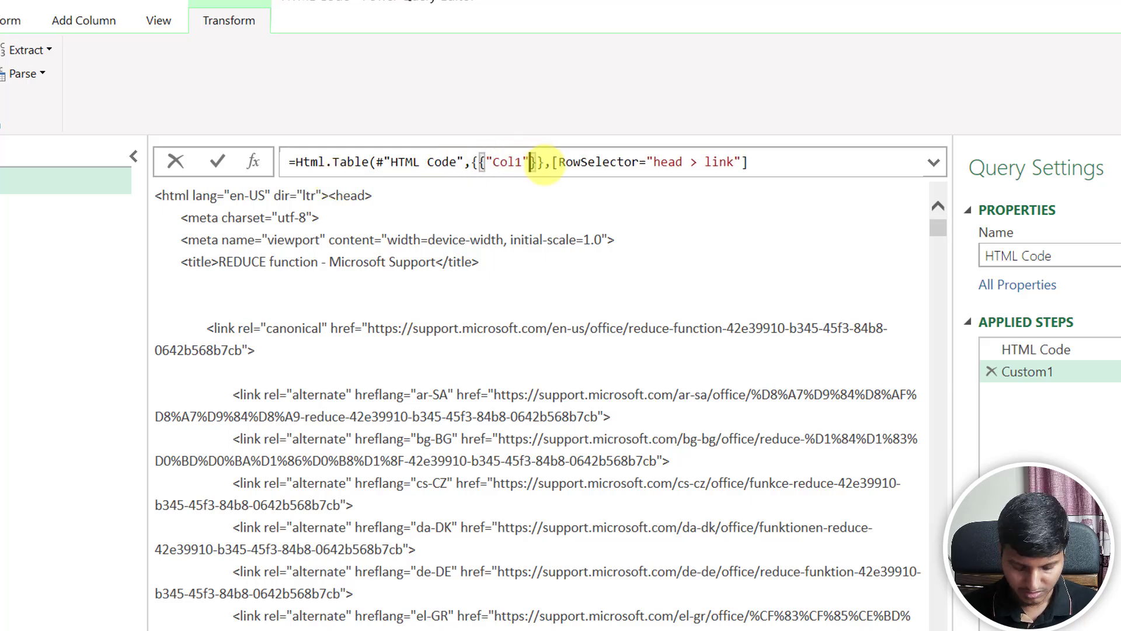
text(,)
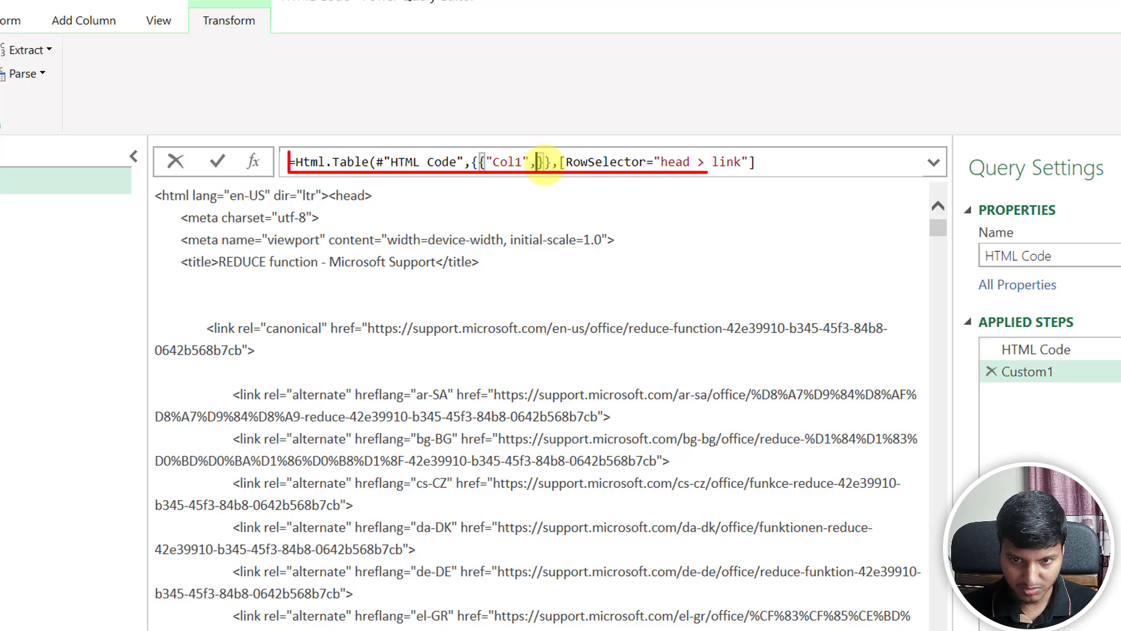
text("*")
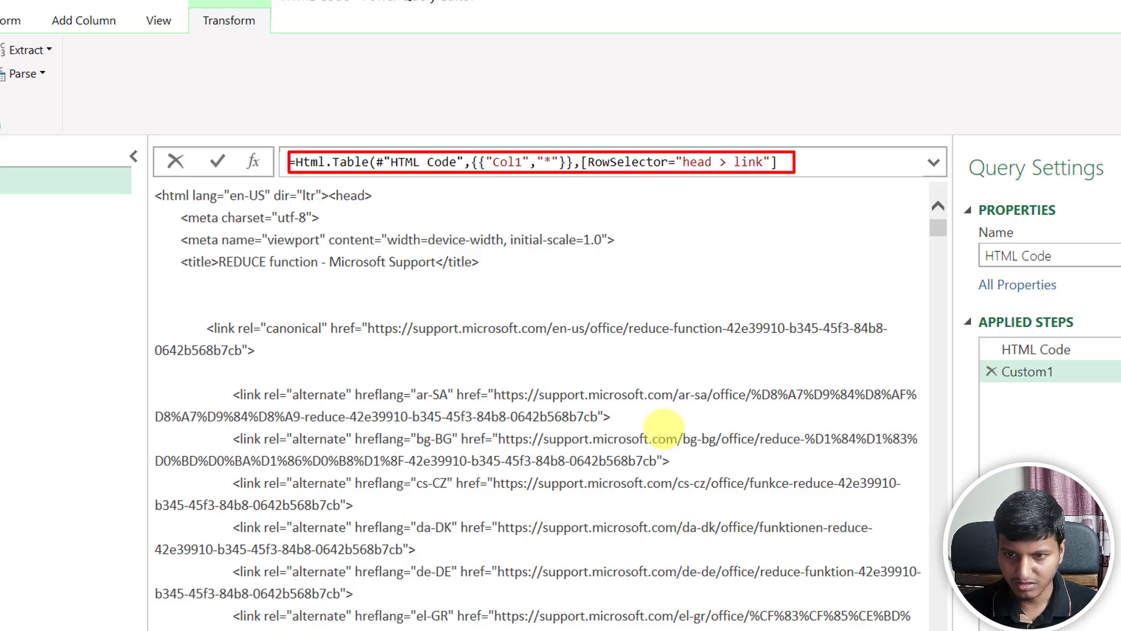
- Close the Html.Table formula's parenthesis, apply it, and inspect the resulting Col1 rows
key(Return)
text())
key(Return)
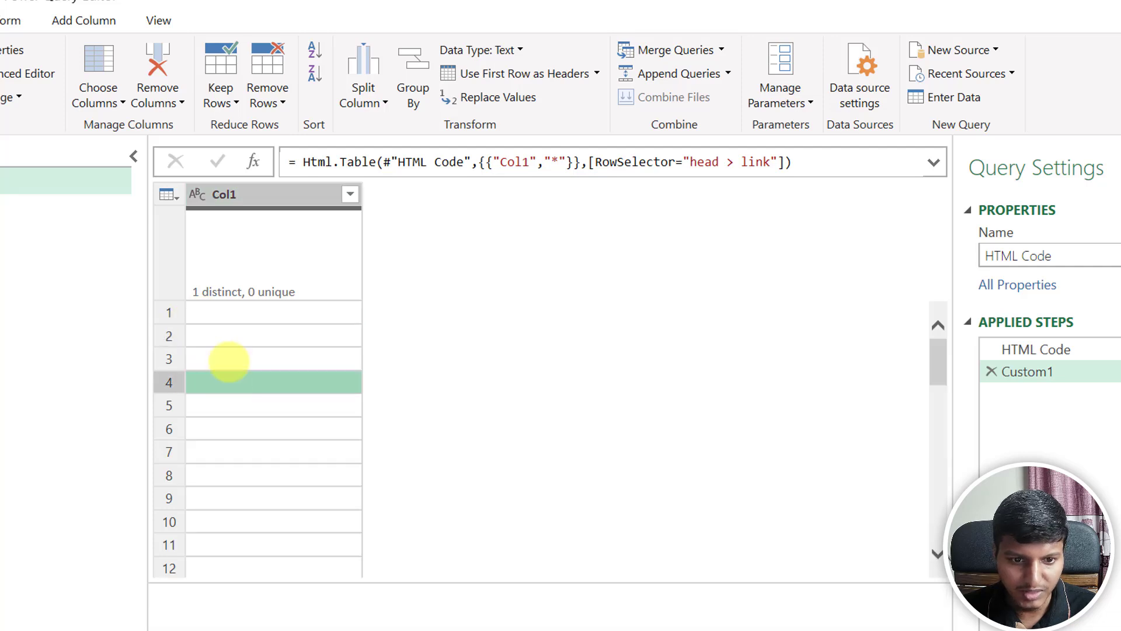
click(225, 358)
click(239, 309)
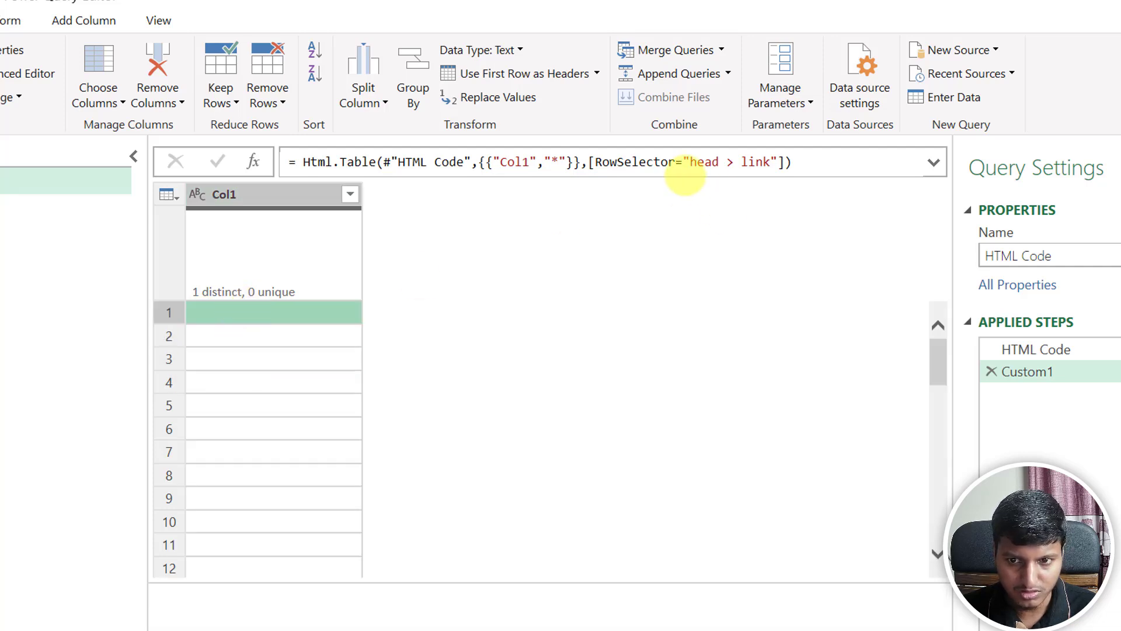
- Change the Col1 selector to "*", each _ so every row returns the link's Record
click(705, 162)
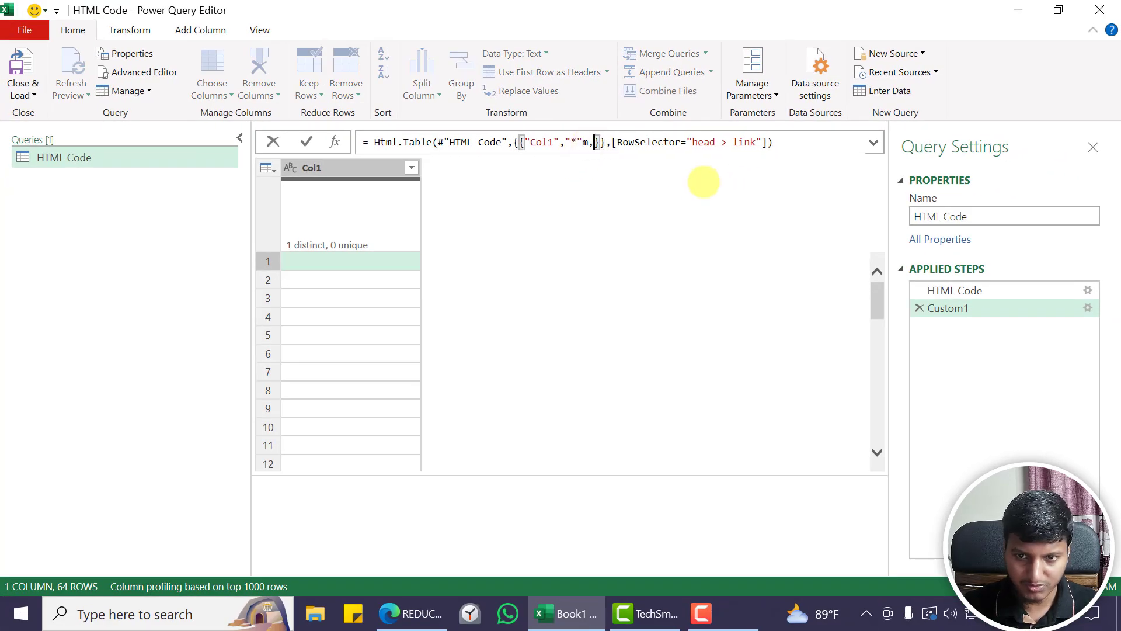
text(each)
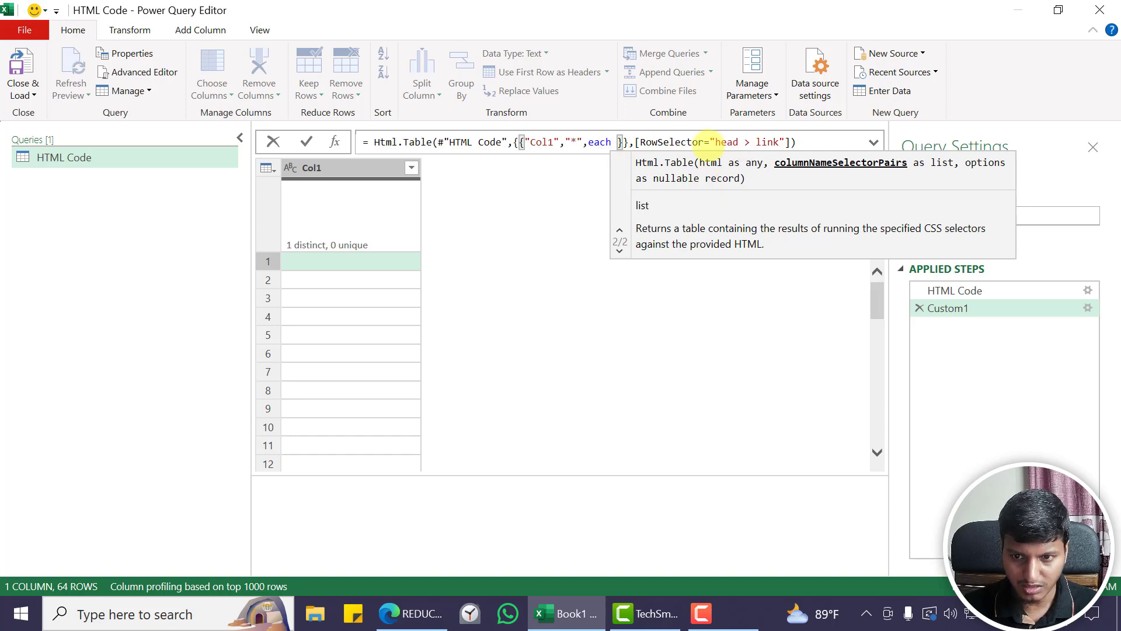
text(_)
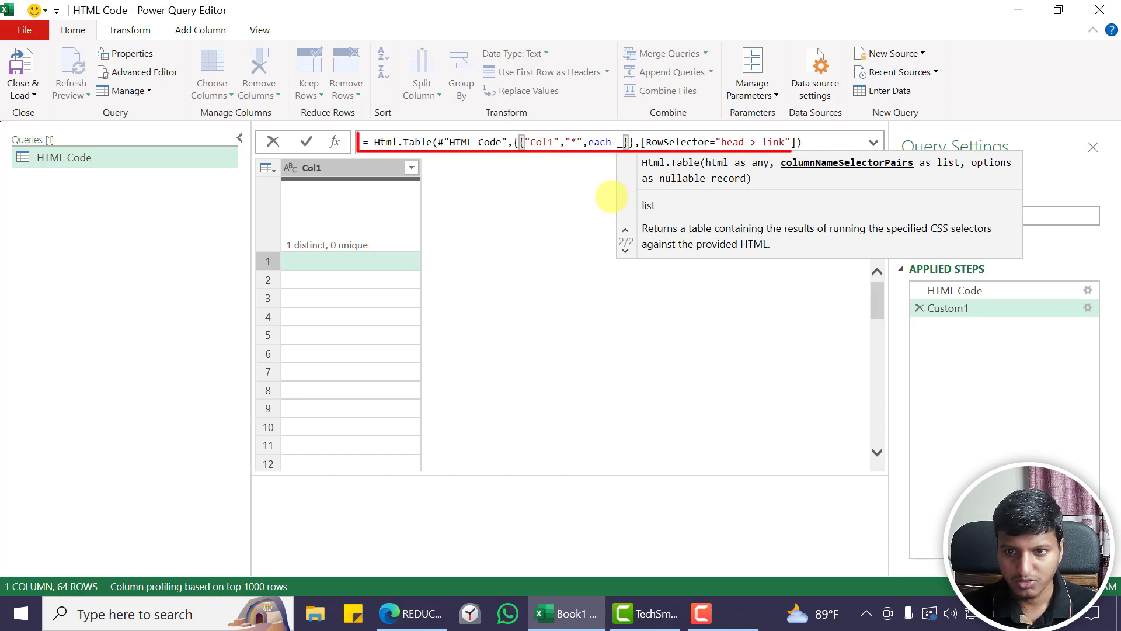
key(End)
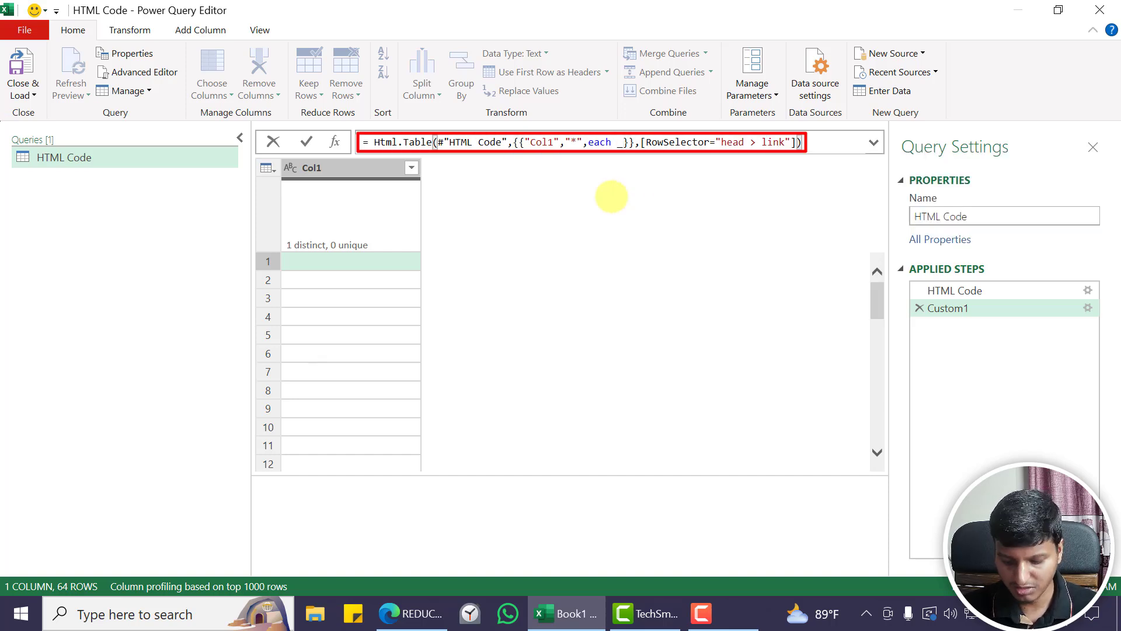
key(Return)
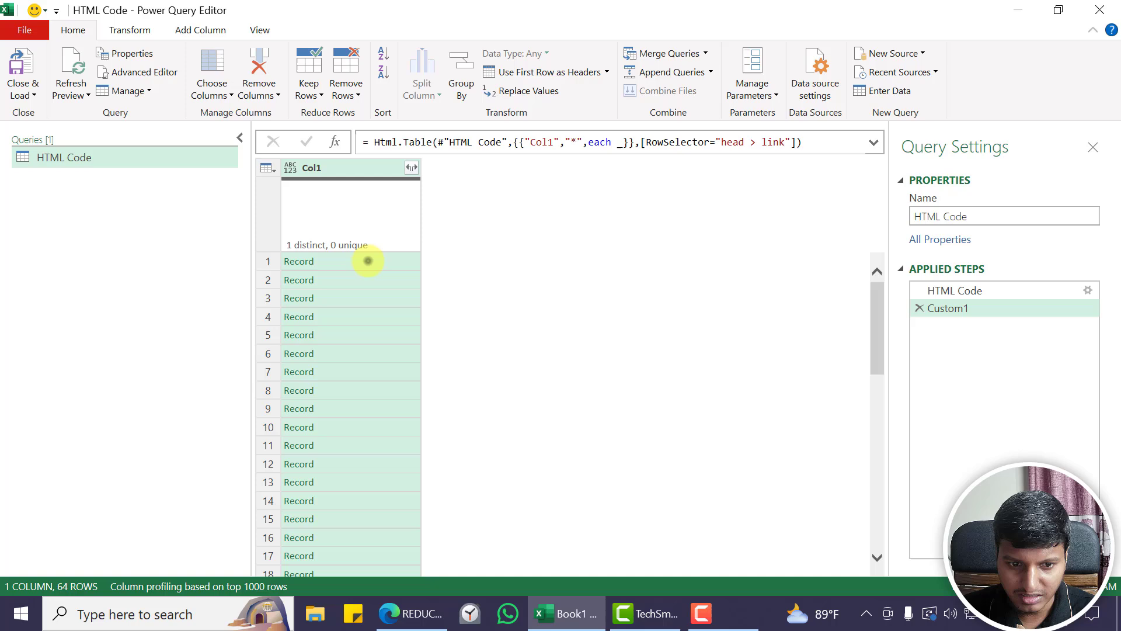
- Append [Attributes] after each _ in the Custom1 formula so Col1 holds each link's attributes
click(367, 261)
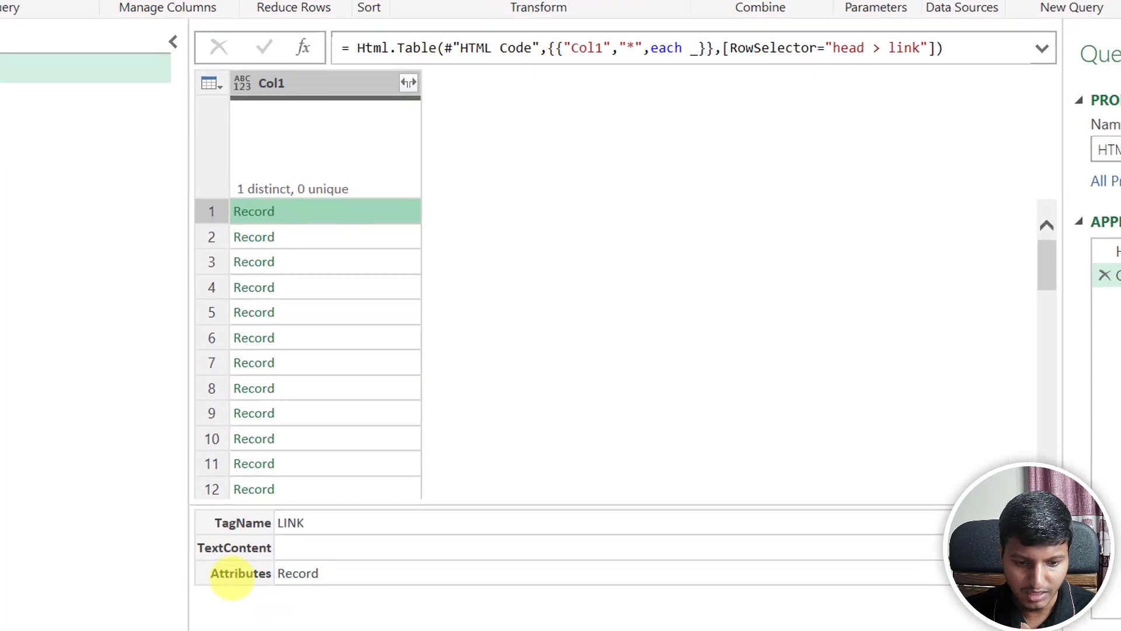
click(722, 32)
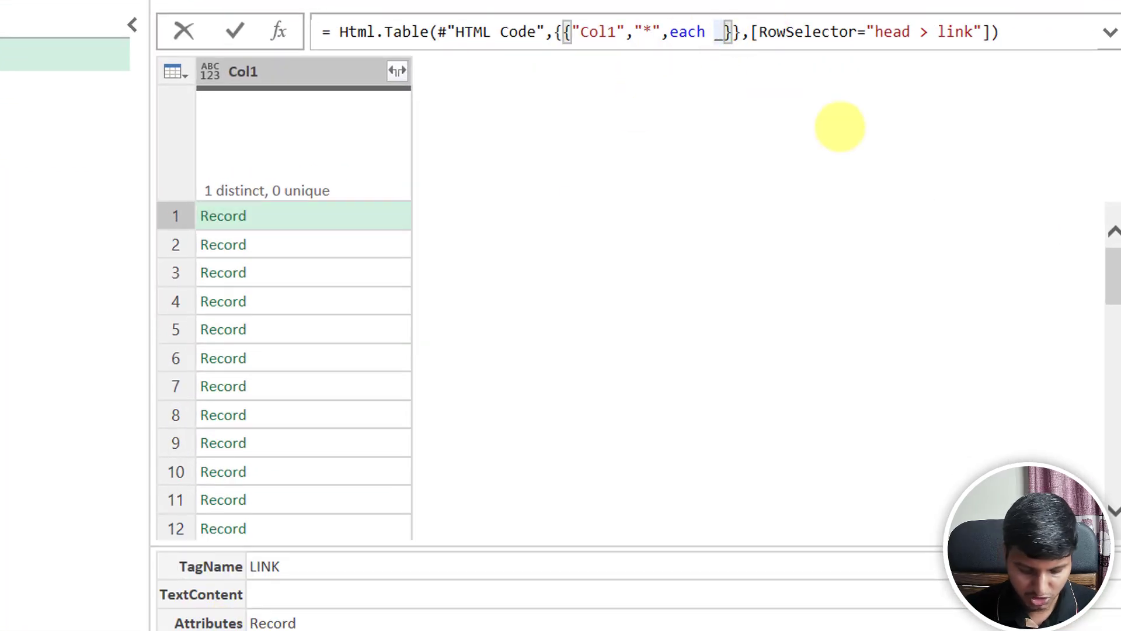
text([Attri)
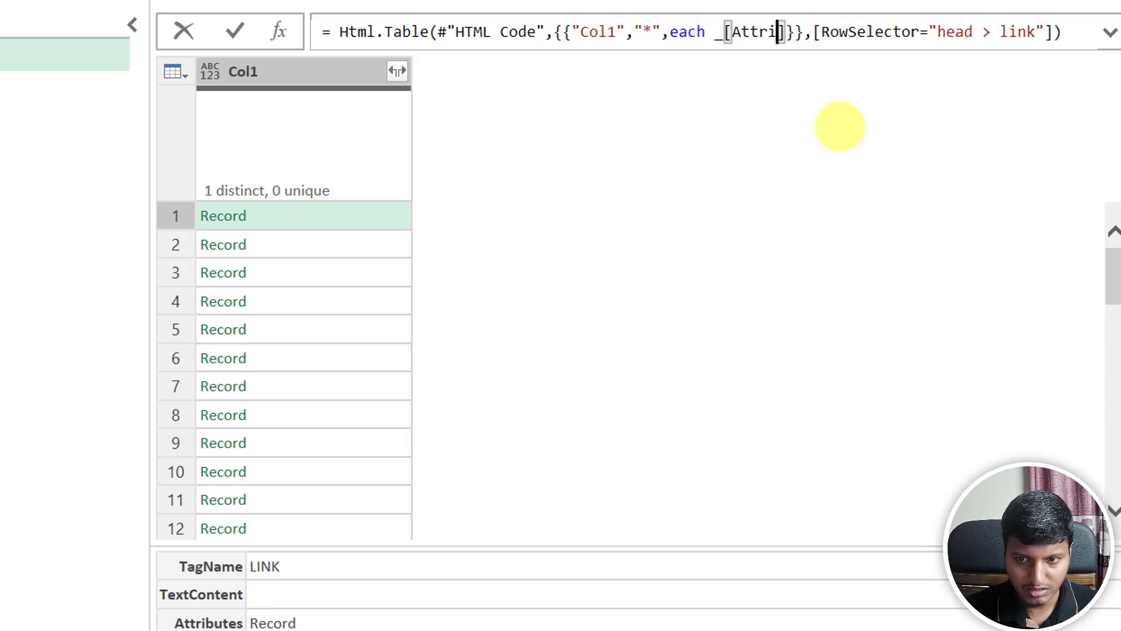
text(butes)
key(Return)
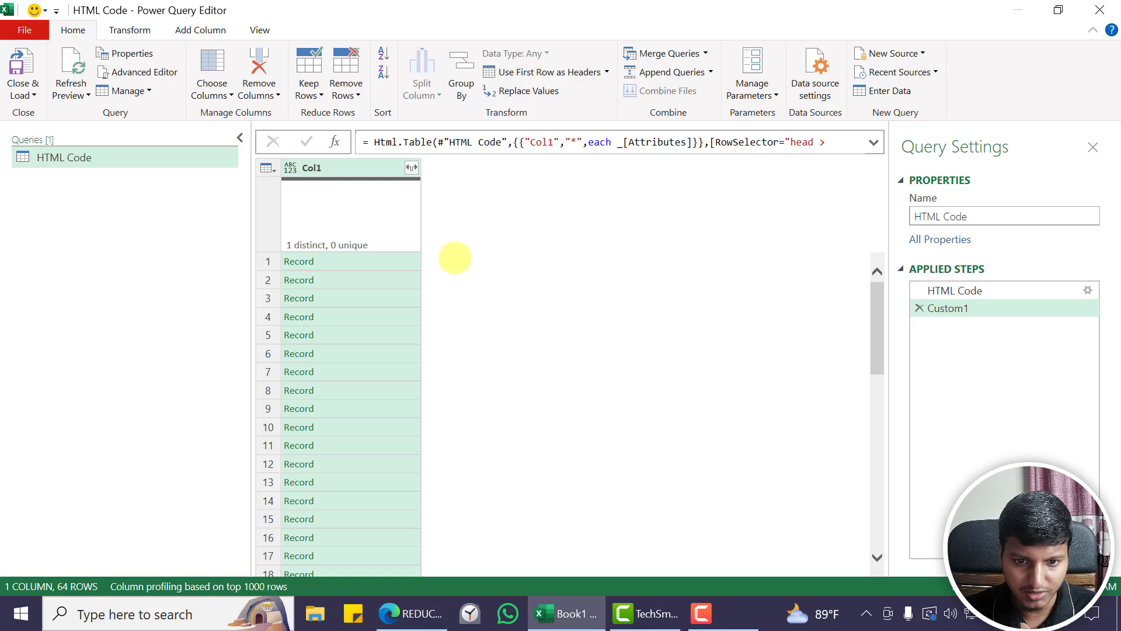
- Preview the first two links' attribute records and compare them with the page's link tags in Edge
click(407, 261)
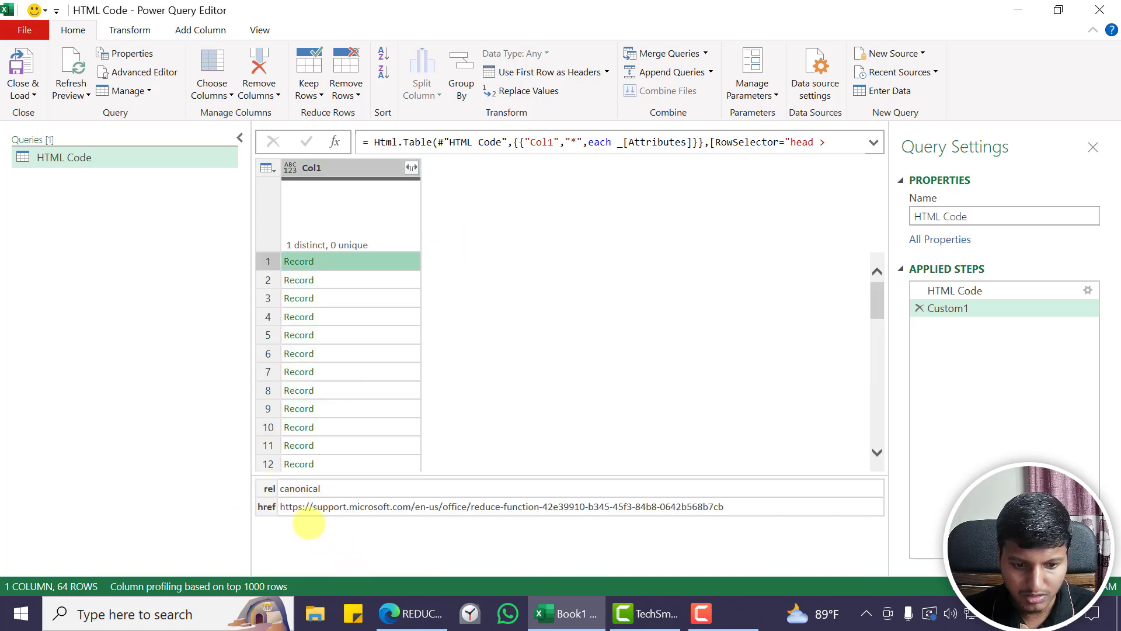
click(392, 280)
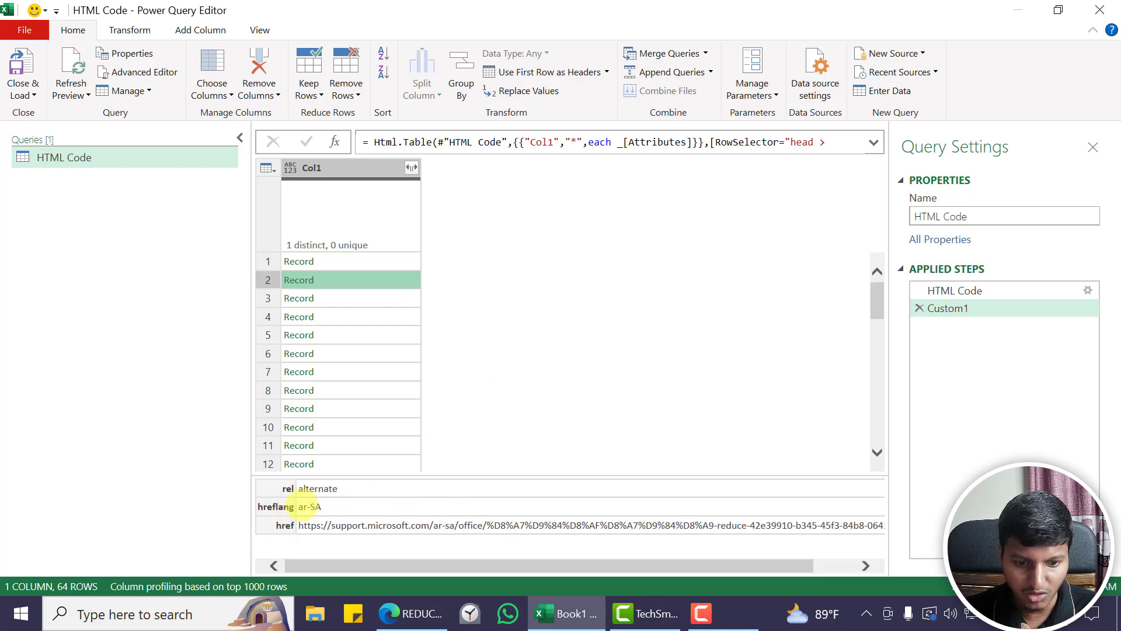
click(403, 610)
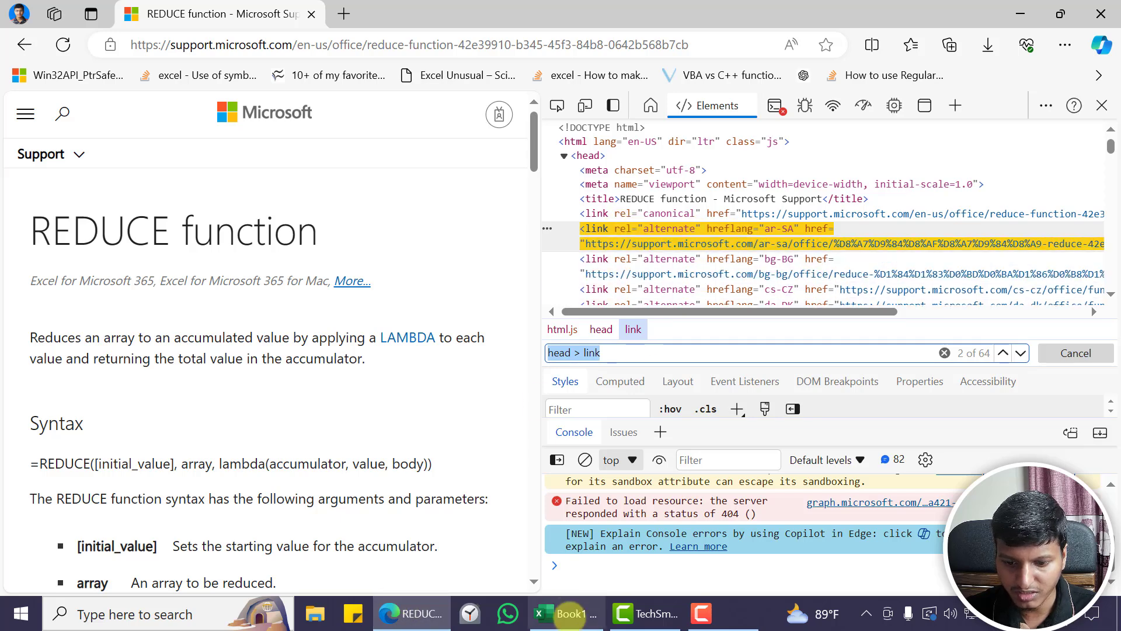
click(563, 613)
click(412, 168)
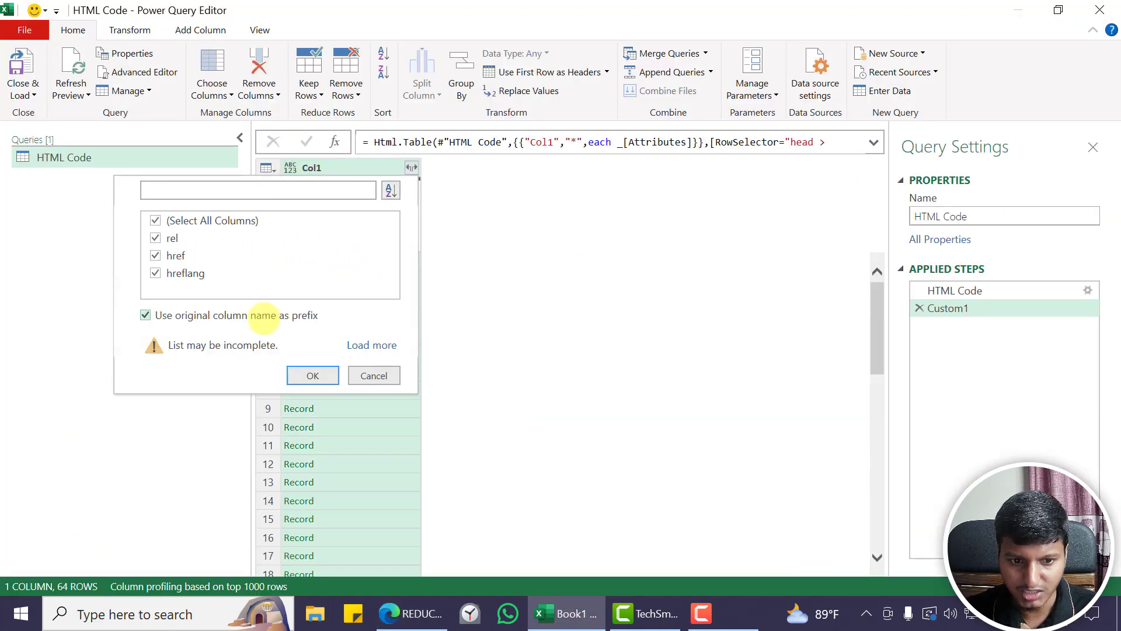
- Expand Col1 without prefix into rel, href, hreflang, media, onload, sizes and type columns
click(258, 312)
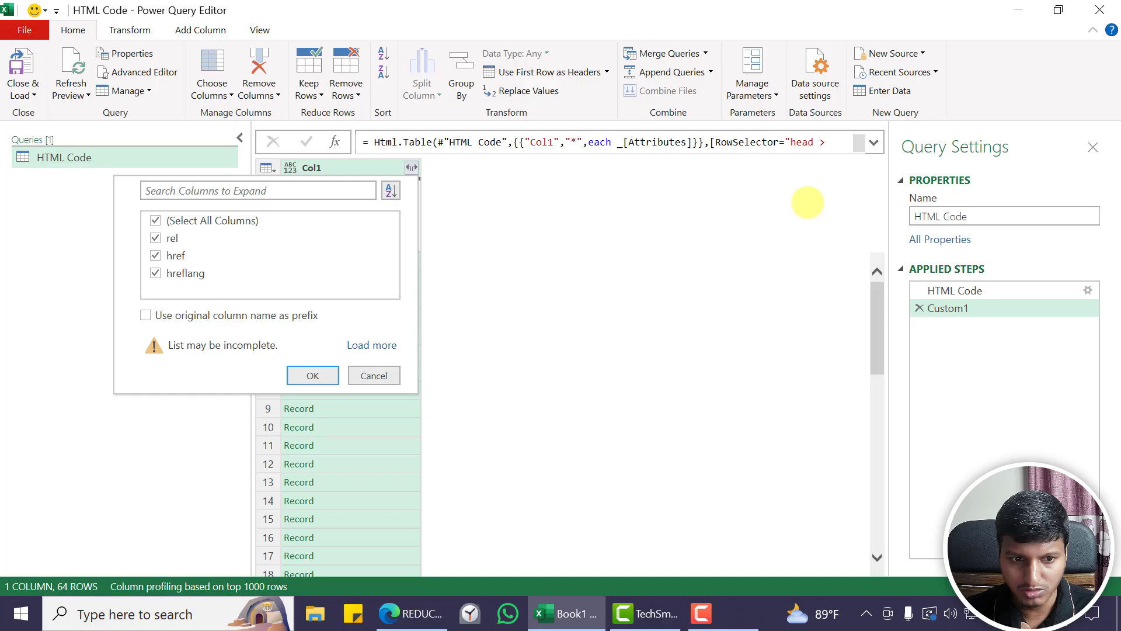
click(312, 375)
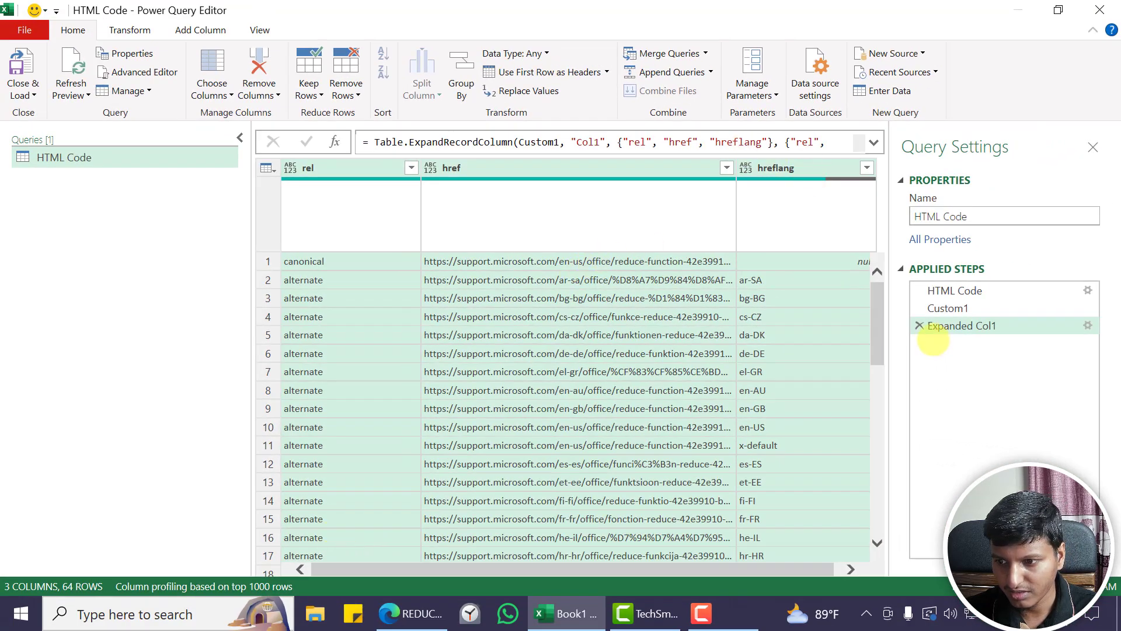
click(919, 325)
click(411, 168)
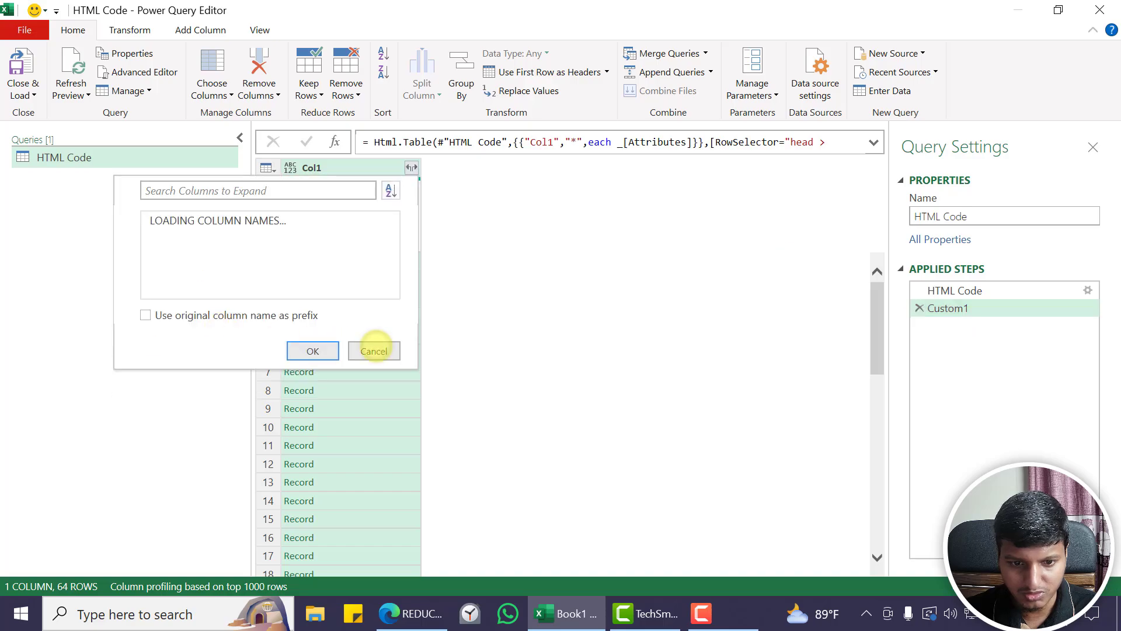
click(310, 401)
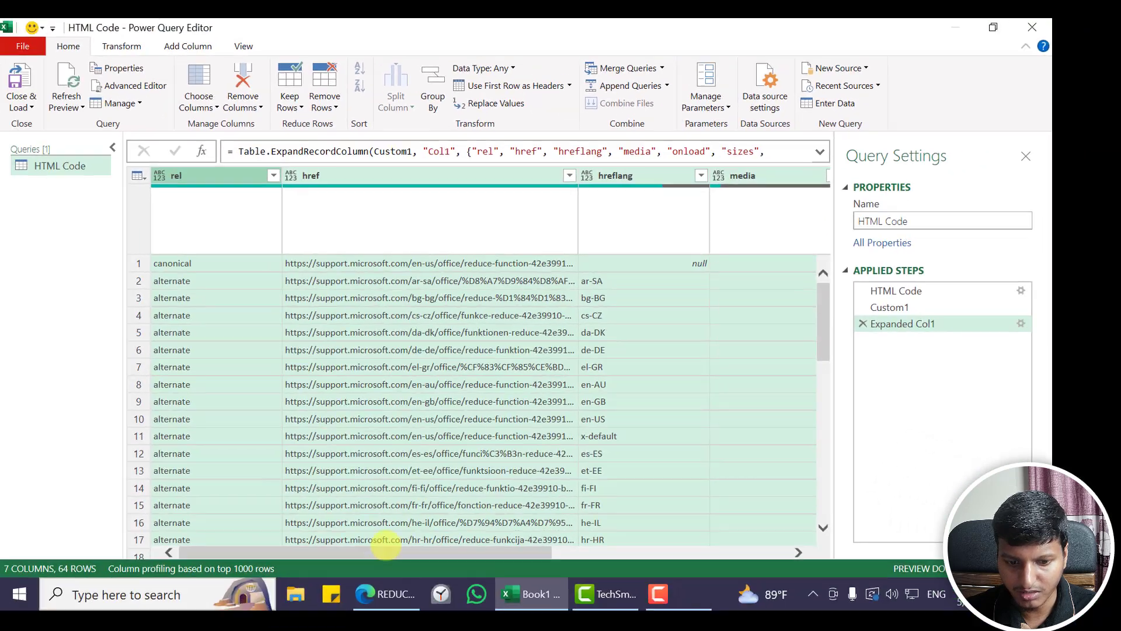
drag(388, 551, 641, 533)
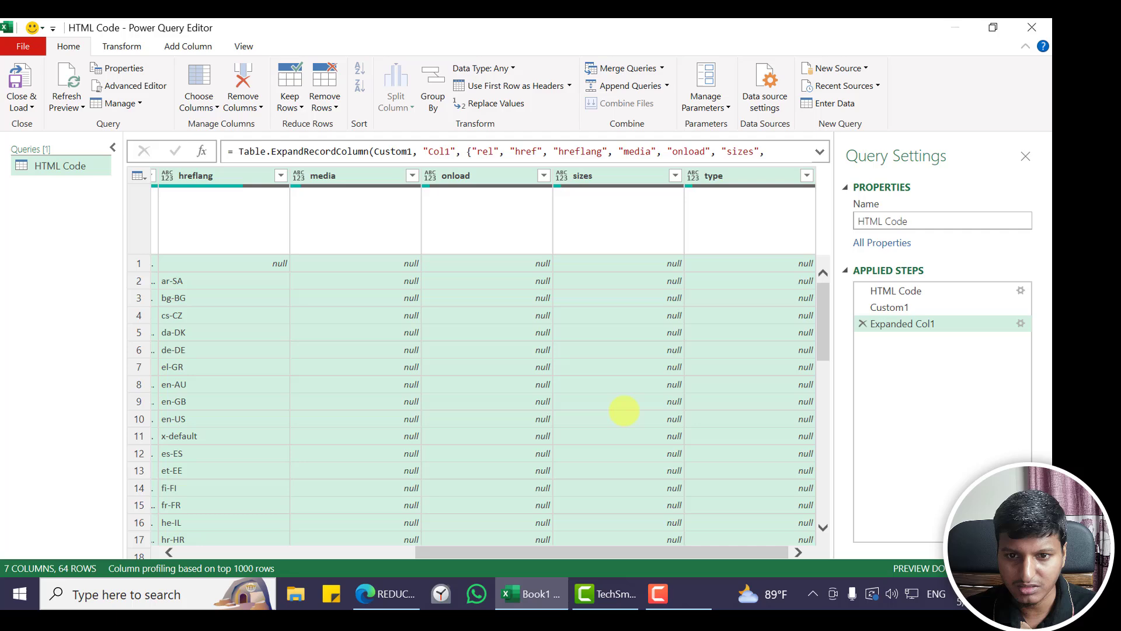
- Return to the Custom1 step, then view the head's hreflang link tags in Edge DevTools
click(950, 307)
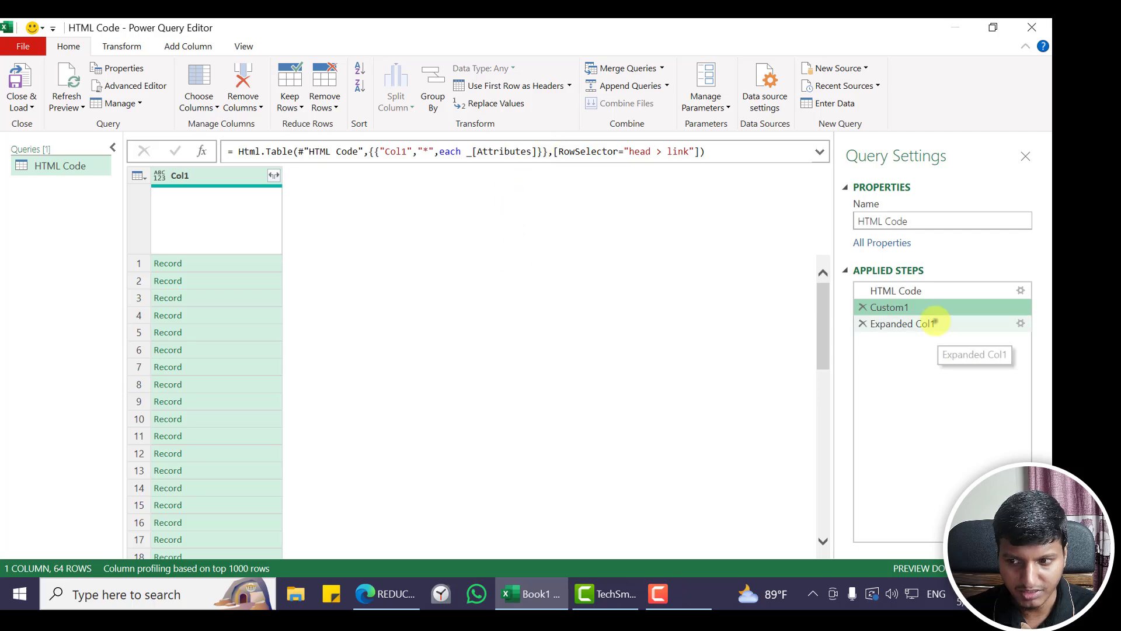
key(alt+Tab)
scroll(644, 238, down, 2)
scroll(644, 239, down, 4)
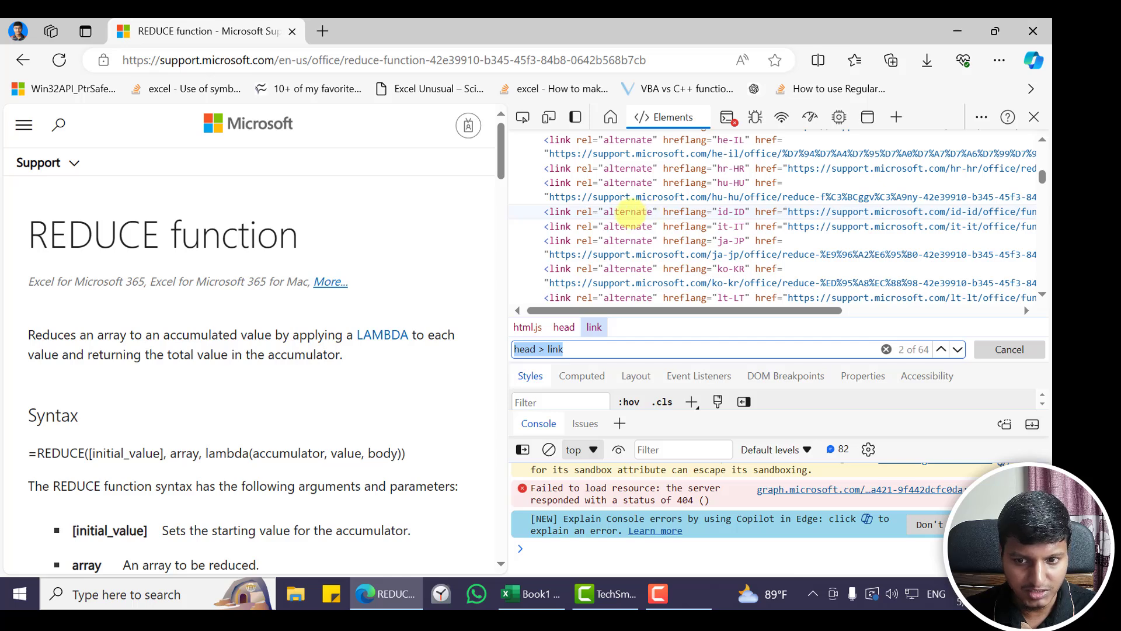
scroll(628, 213, down, 4)
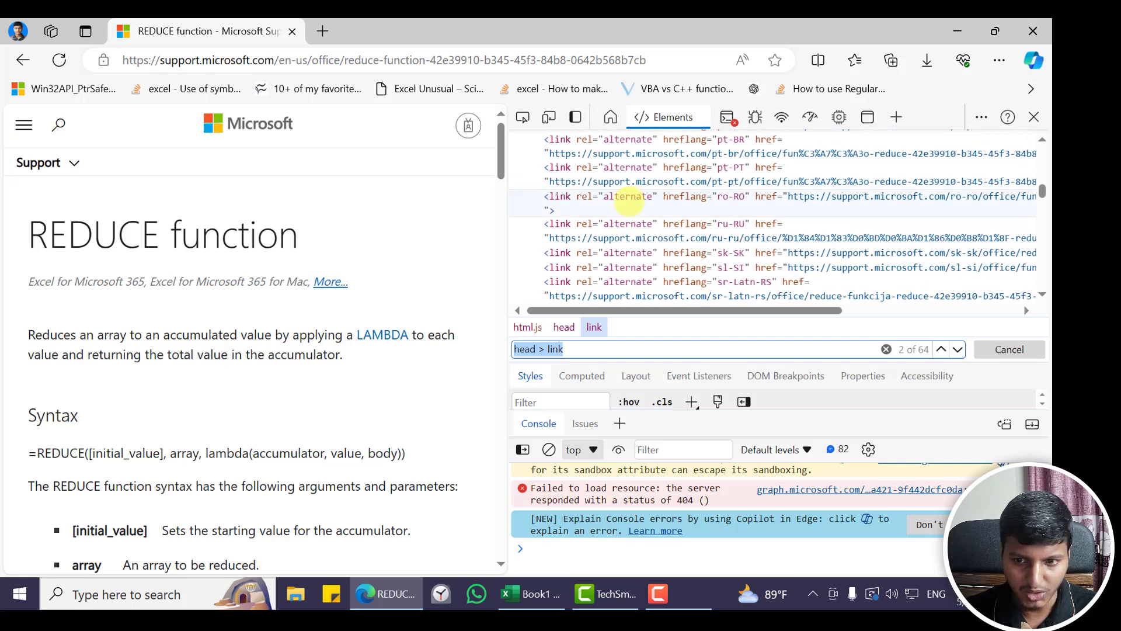
scroll(626, 197, down, 5)
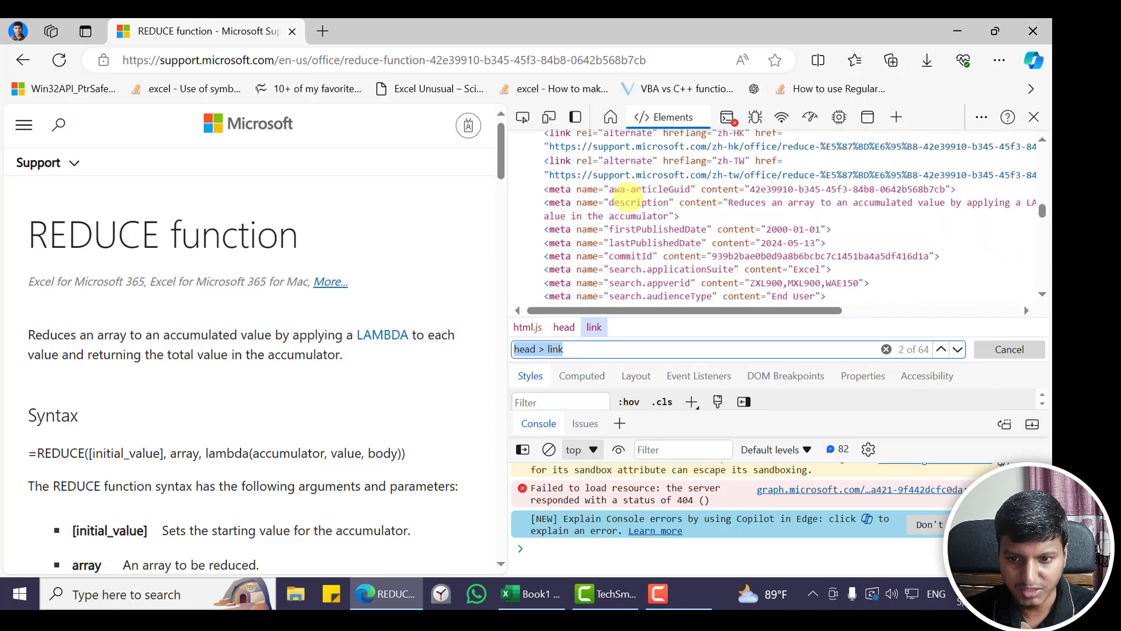